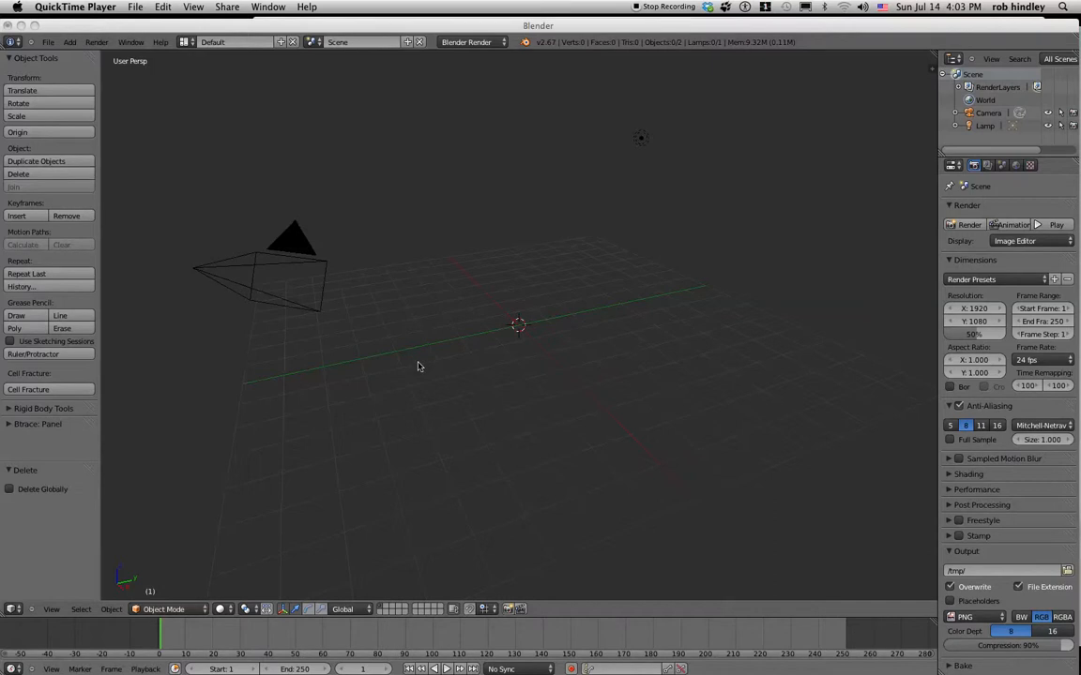
- Snap the 3D cursor back to the center of the scene
{"action": "left_click", "coordinate": [408, 380]}
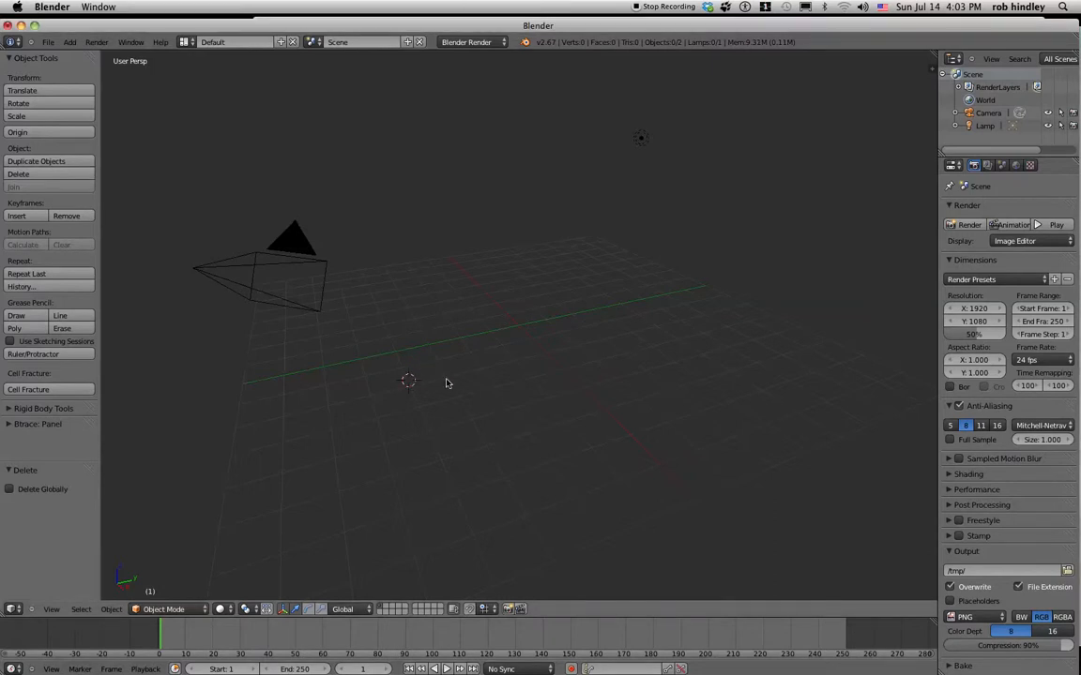
{"action": "key", "text": "shift+s"}
{"action": "left_click", "coordinate": [438, 380]}
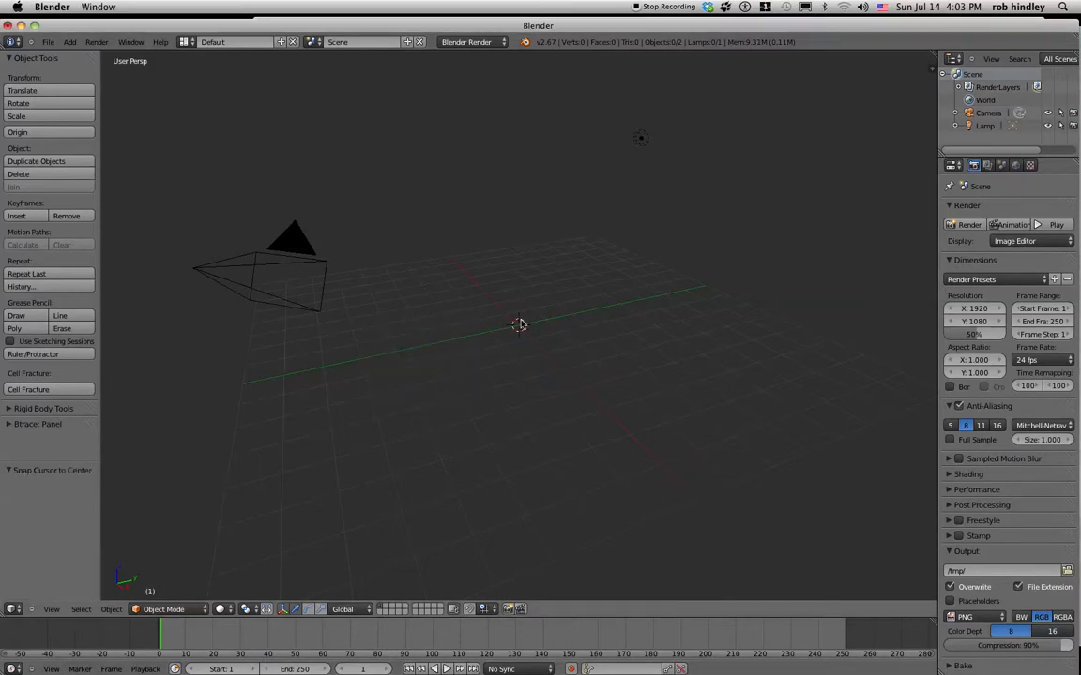
- Add a plane mesh at the scene center and scale it up about 7 times
{"action": "key", "text": "shift+a"}
{"action": "mouse_move", "coordinate": [474, 357]}
{"action": "left_click", "coordinate": [511, 358]}
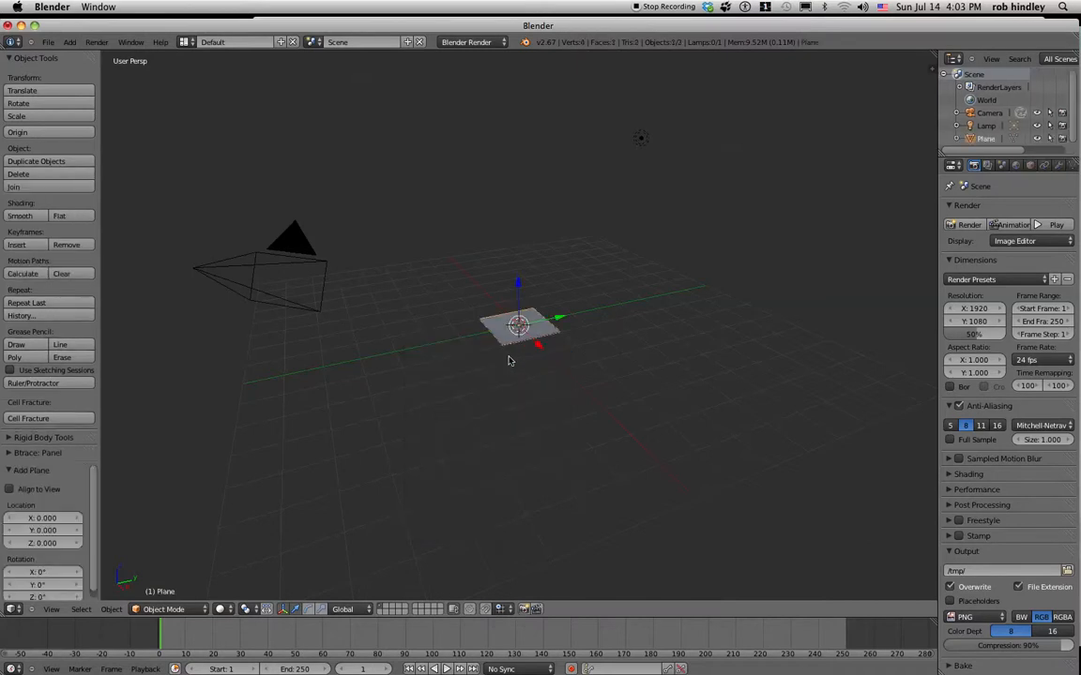
{"action": "key", "text": "s"}
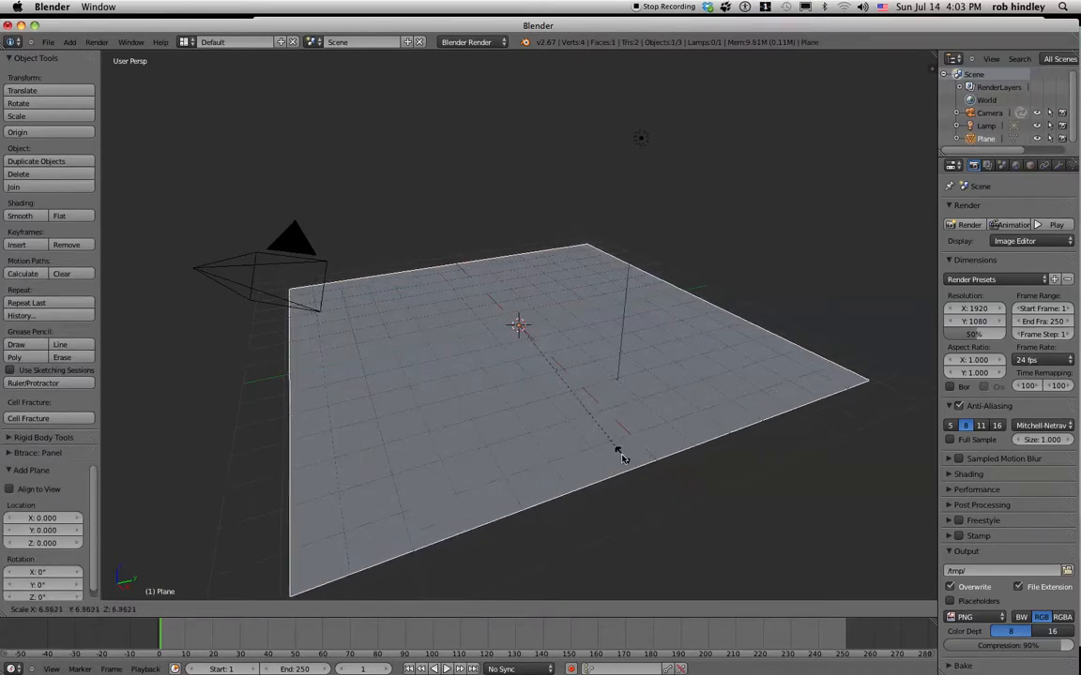
{"action": "left_click", "coordinate": [624, 459]}
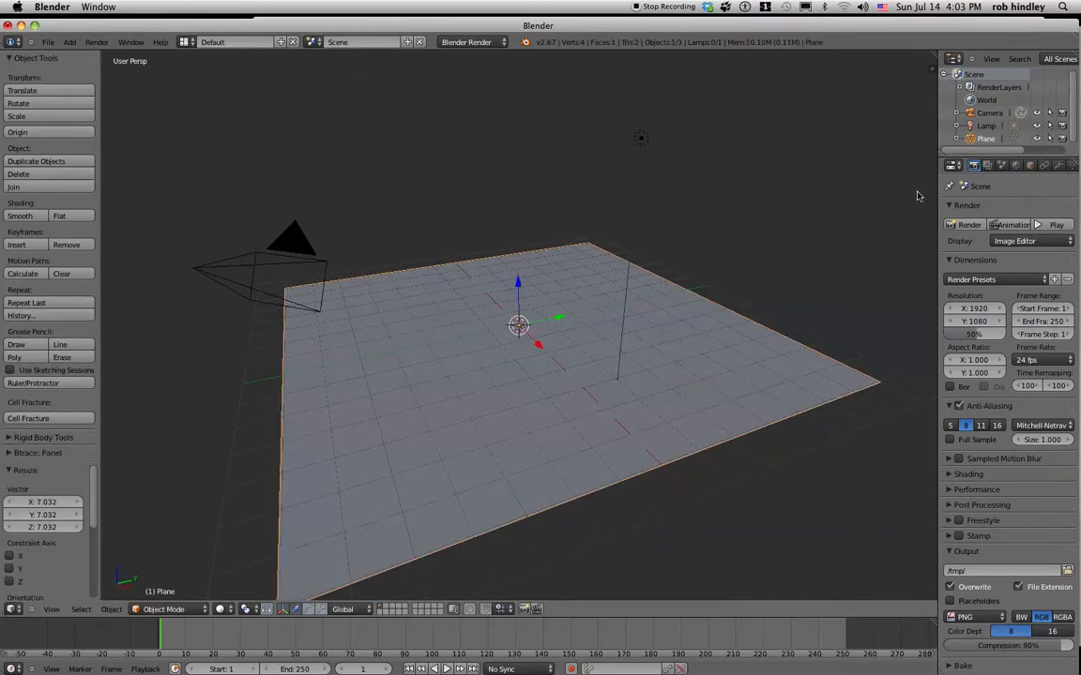
- Add a particle system to the plane, turn off Even Distribution and set the emission distribution to Random
{"action": "left_click_drag", "start_coordinate": [937, 197], "coordinate": [882, 197]}
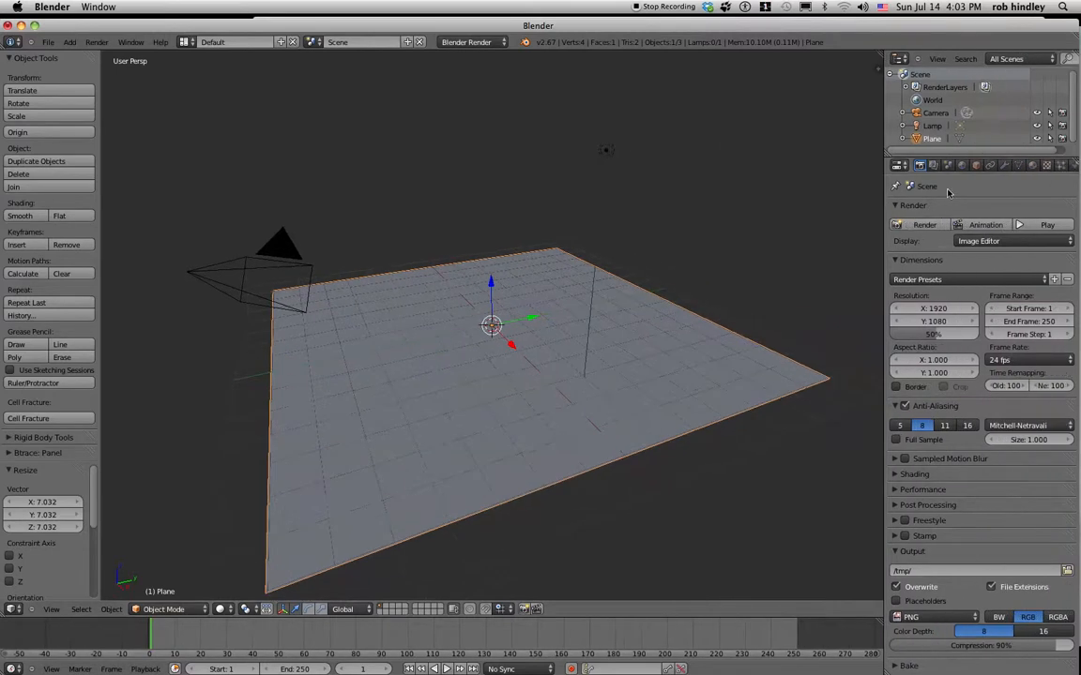
{"action": "left_click", "coordinate": [1061, 166]}
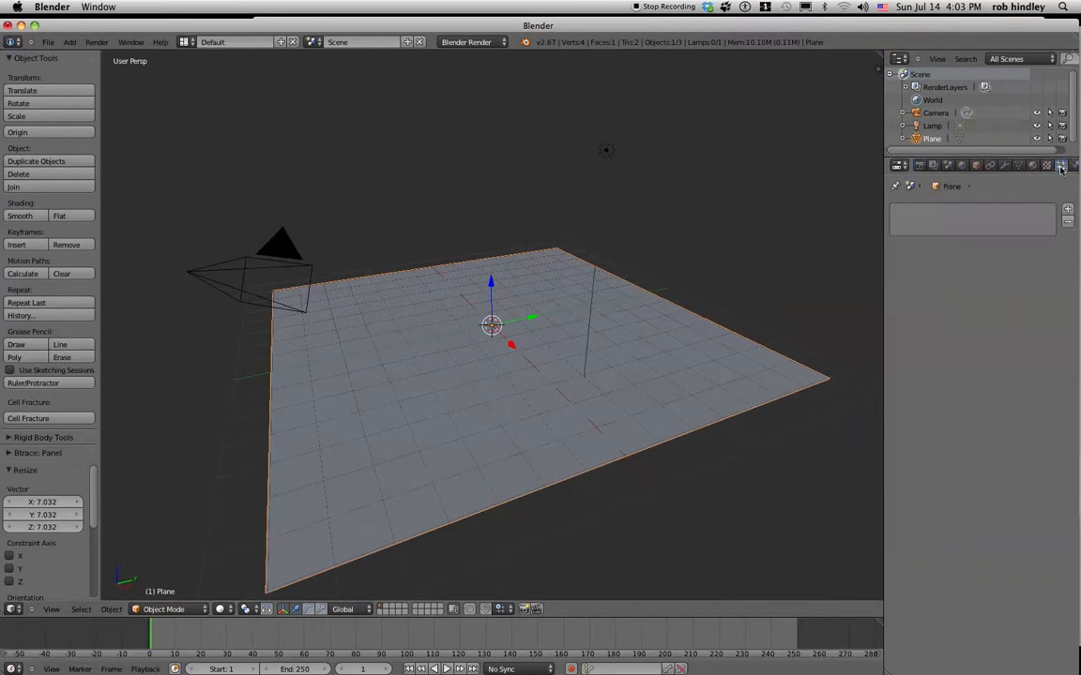
{"action": "left_click", "coordinate": [1067, 214]}
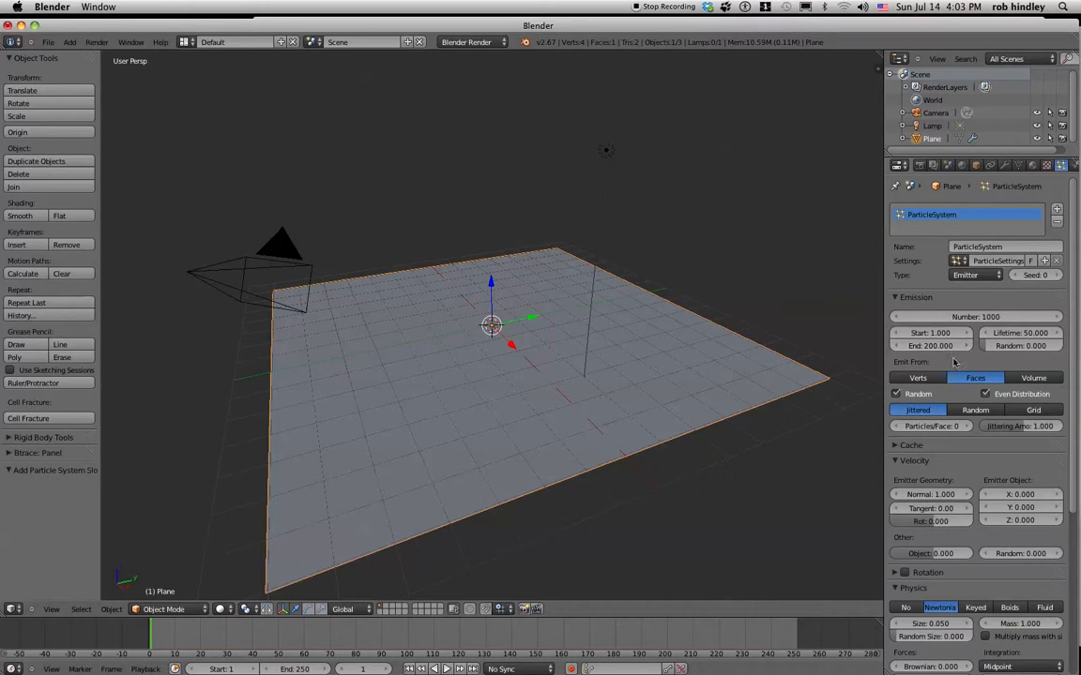
{"action": "left_click", "coordinate": [985, 395]}
{"action": "left_click", "coordinate": [976, 411]}
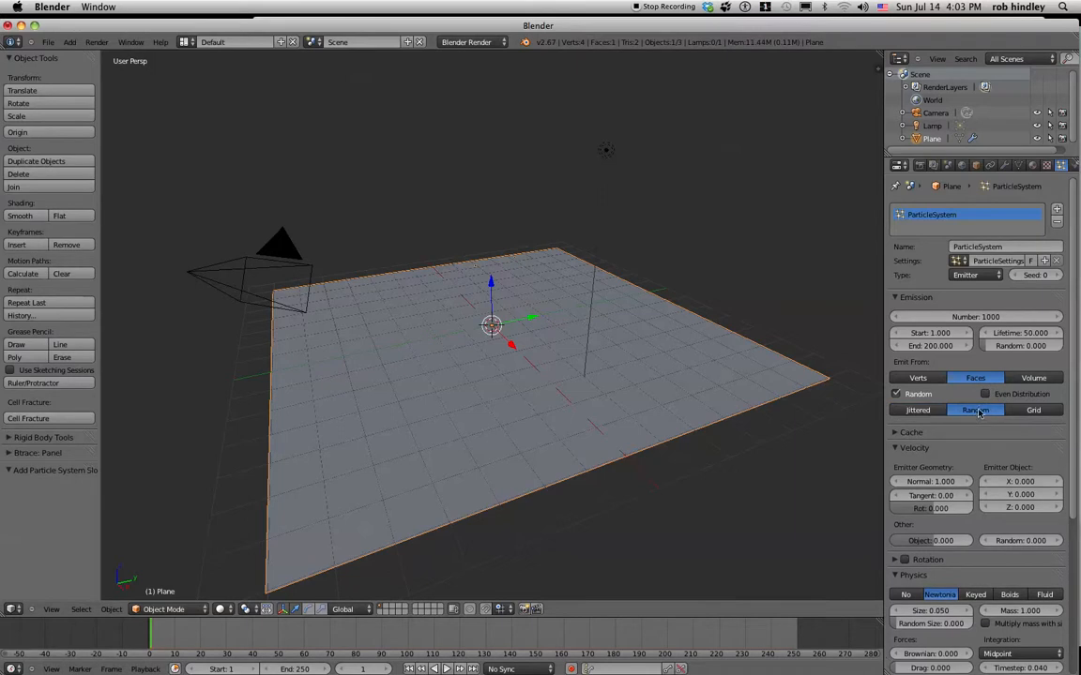
- Enable particle rotation with Random angular velocity of 5 and turn on Dynamic
{"action": "left_click", "coordinate": [897, 449]}
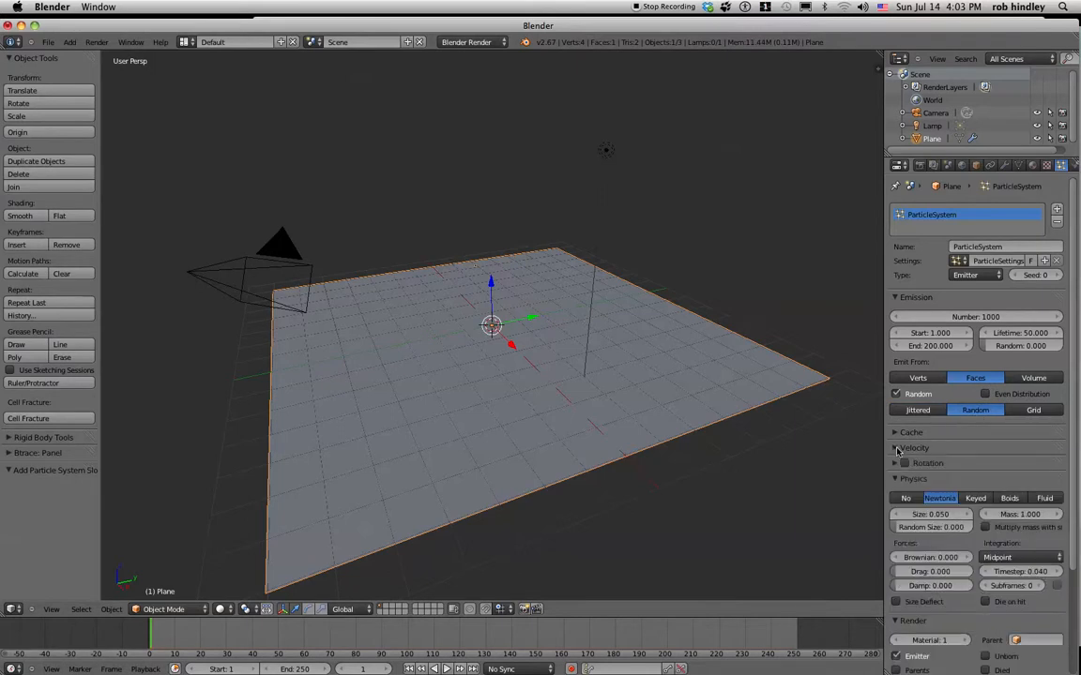
{"action": "left_click", "coordinate": [899, 465]}
{"action": "left_click", "coordinate": [894, 465]}
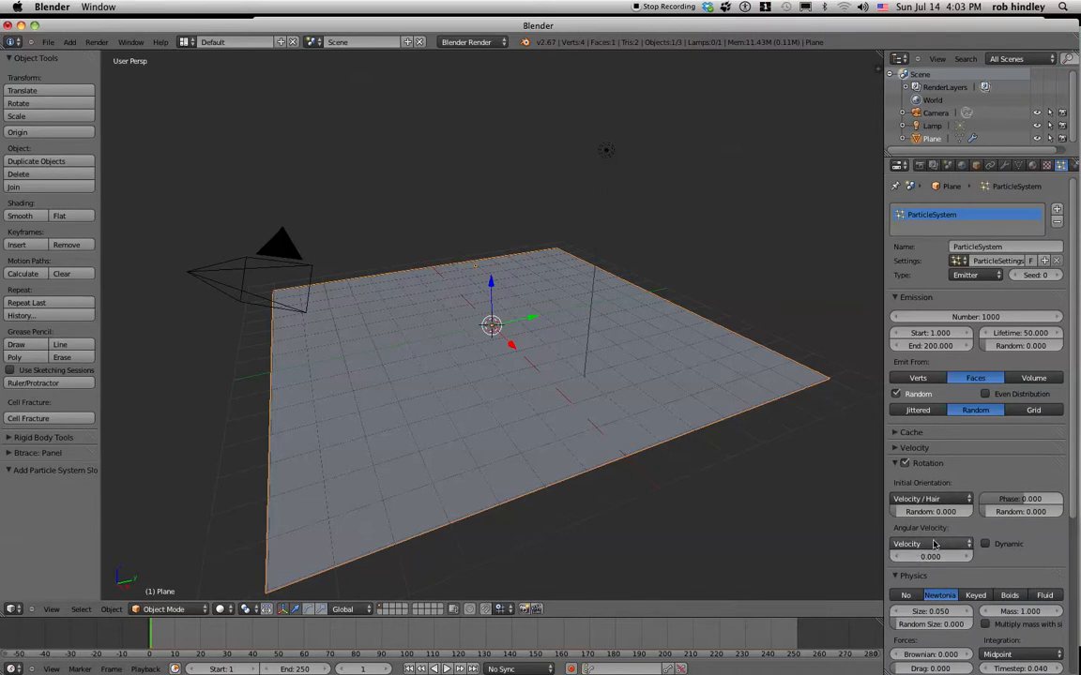
{"action": "left_click", "coordinate": [921, 545]}
{"action": "left_click", "coordinate": [910, 434]}
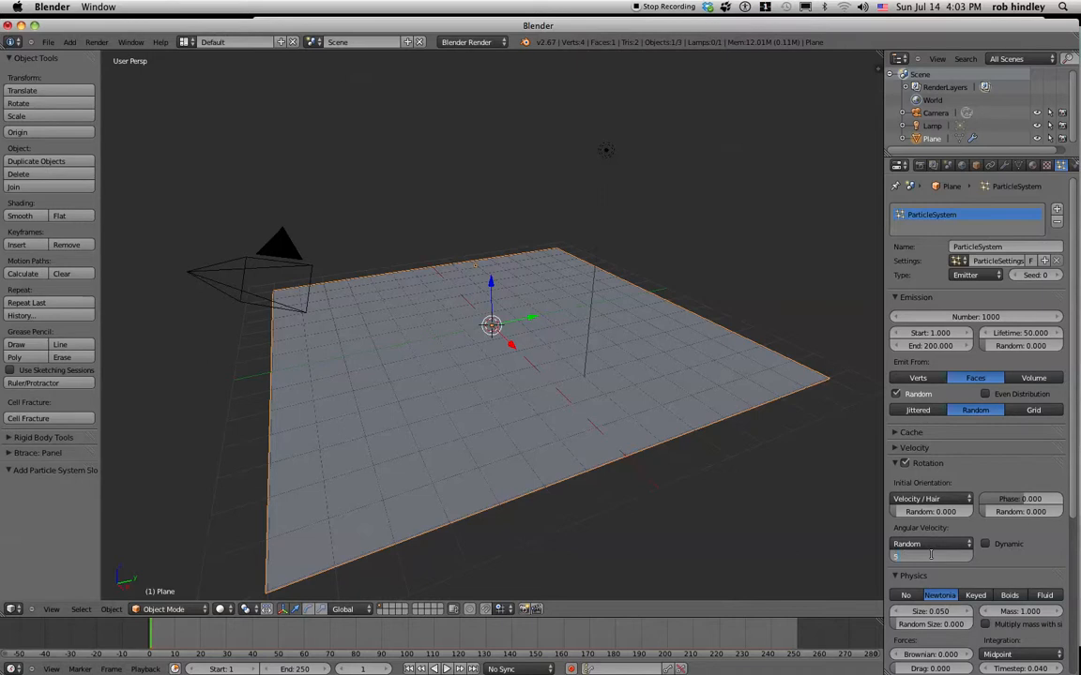
{"action": "key", "text": "Tab"}
{"action": "left_click", "coordinate": [985, 545]}
{"action": "left_click", "coordinate": [987, 547]}
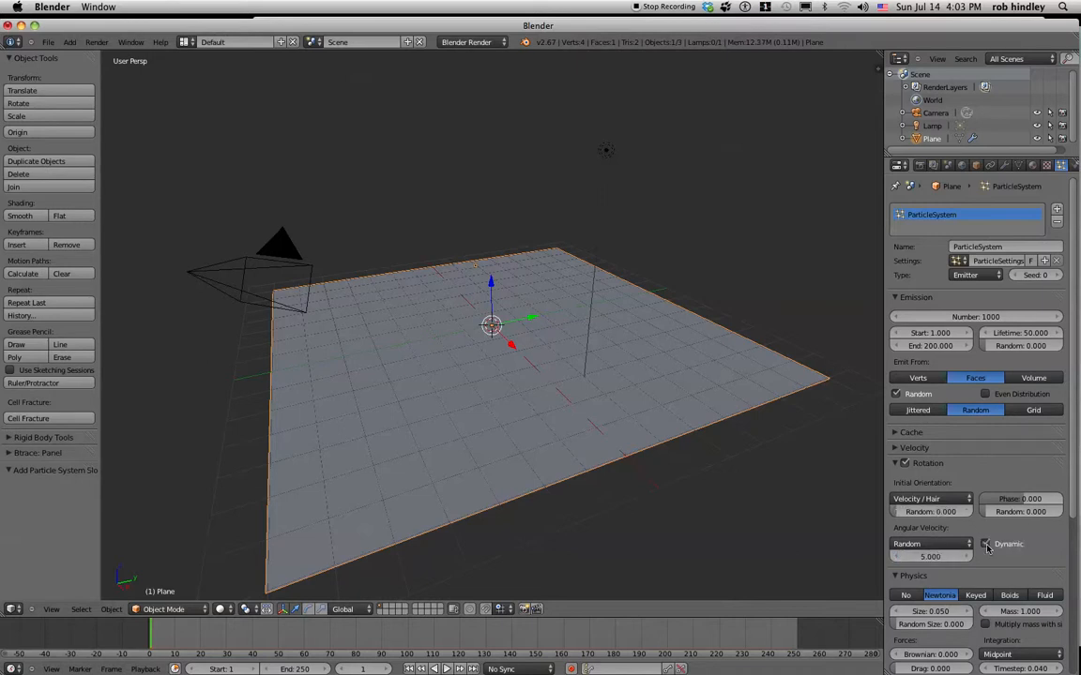
- Set the particles' emitter object velocity along Z to -5
{"action": "left_click", "coordinate": [897, 448]}
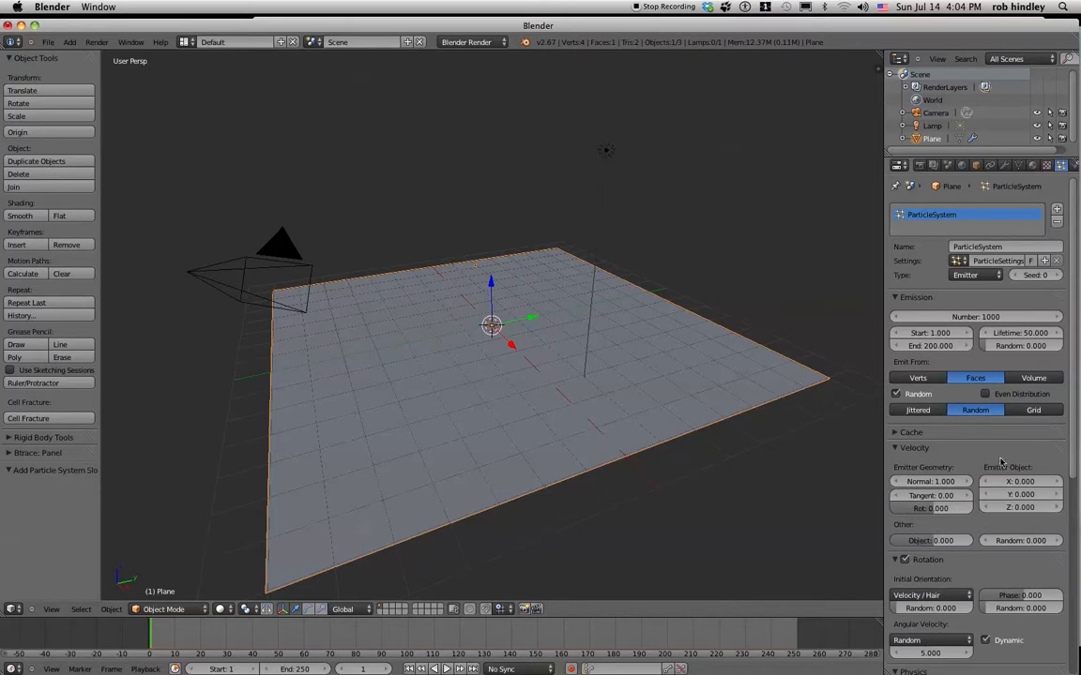
{"action": "left_click", "coordinate": [1021, 509]}
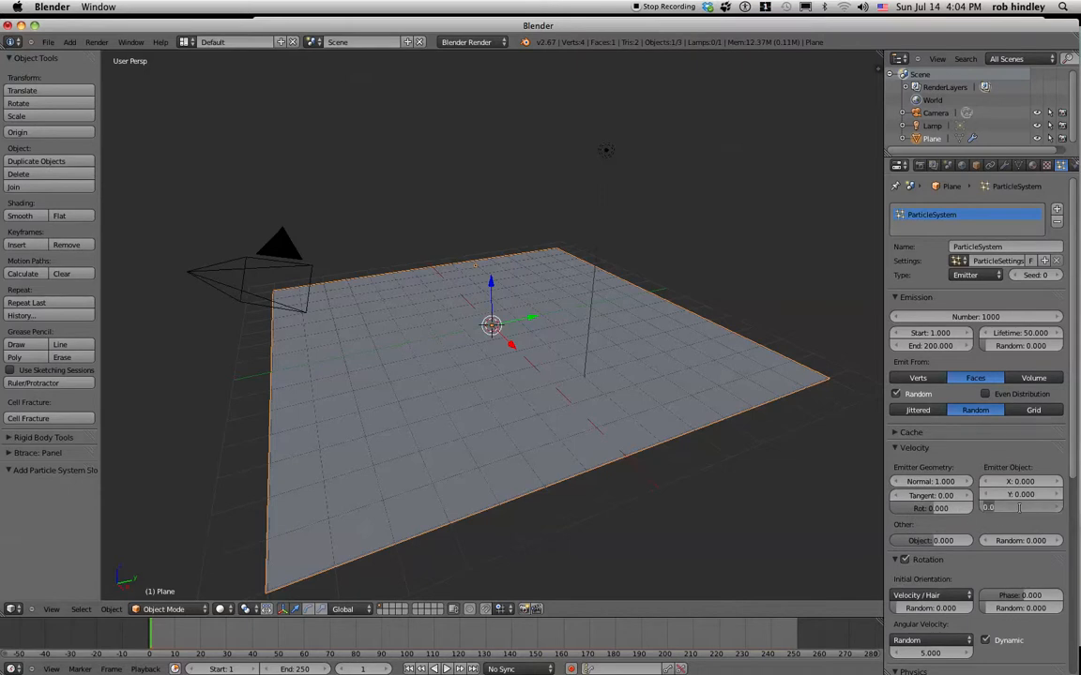
{"action": "key", "text": "BackSpace"}
{"action": "key", "text": "Return"}
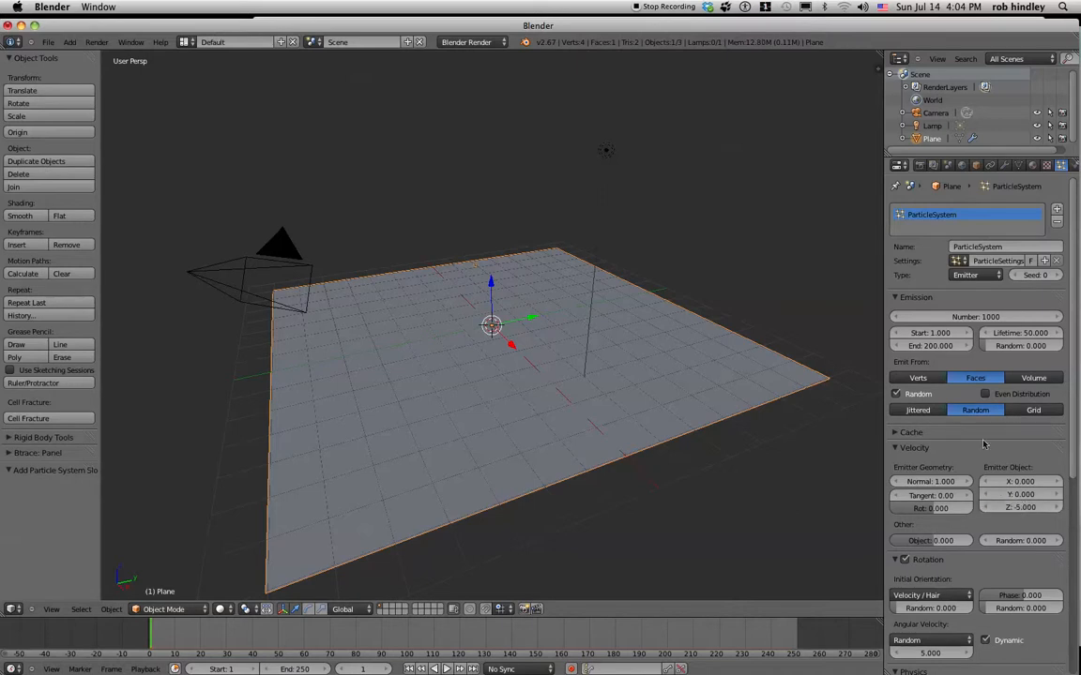
{"action": "left_click", "coordinate": [899, 450]}
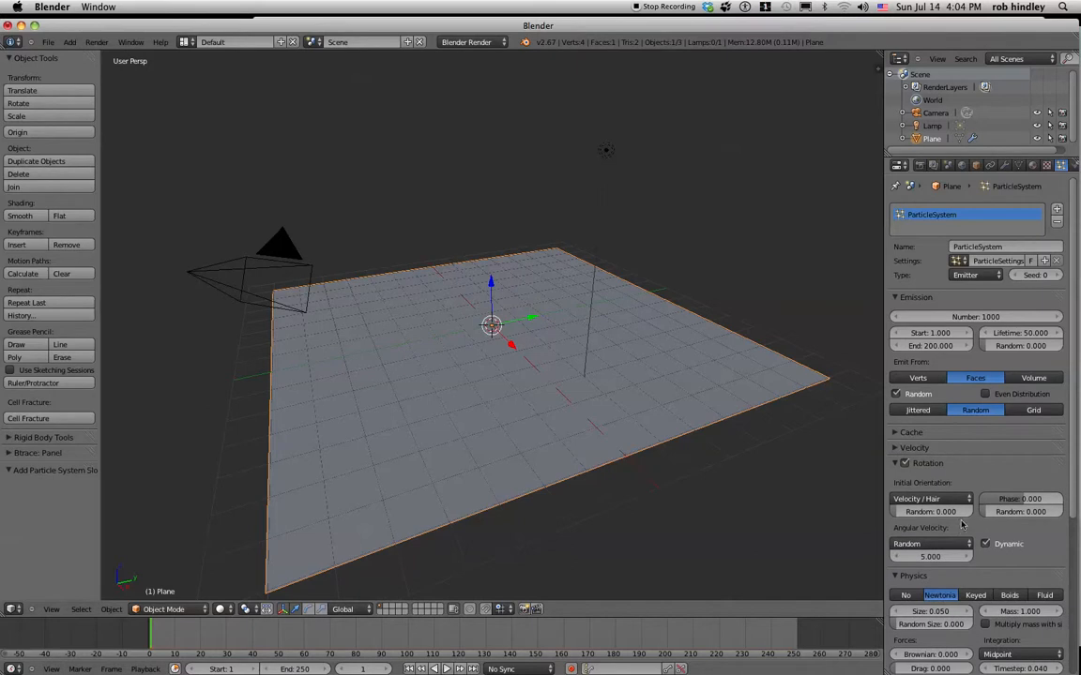
- Set the particle system's render type to None
{"action": "scroll", "coordinate": [889, 495], "scroll_direction": "down", "scroll_amount": 3}
{"action": "scroll", "coordinate": [983, 547], "scroll_direction": "down", "scroll_amount": 3}
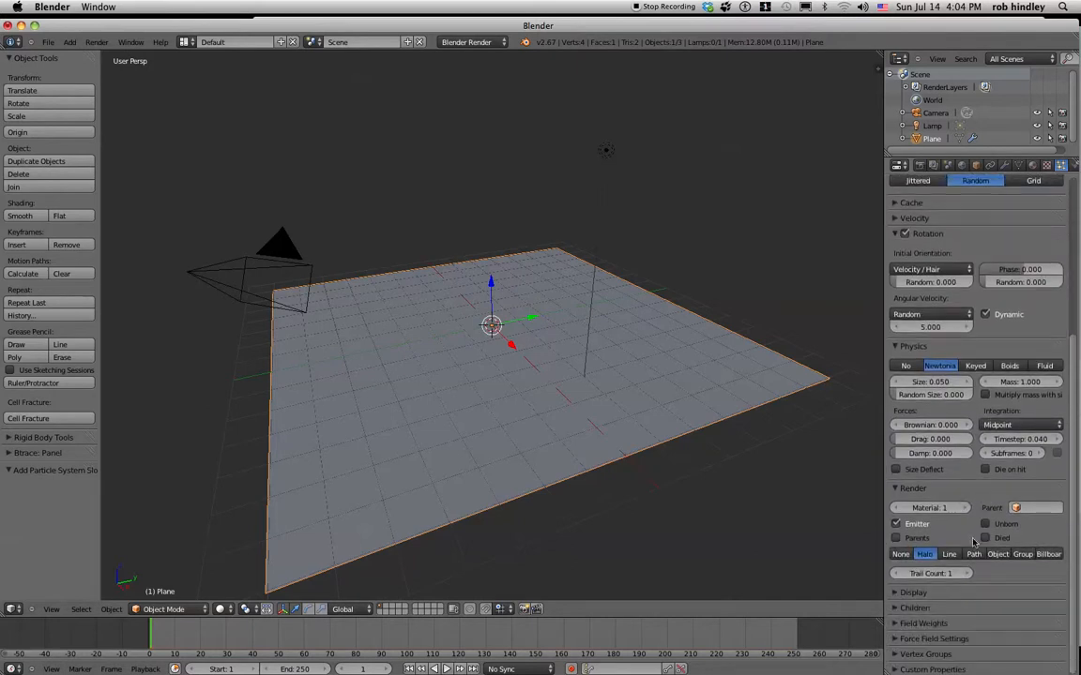
{"action": "left_click", "coordinate": [901, 554]}
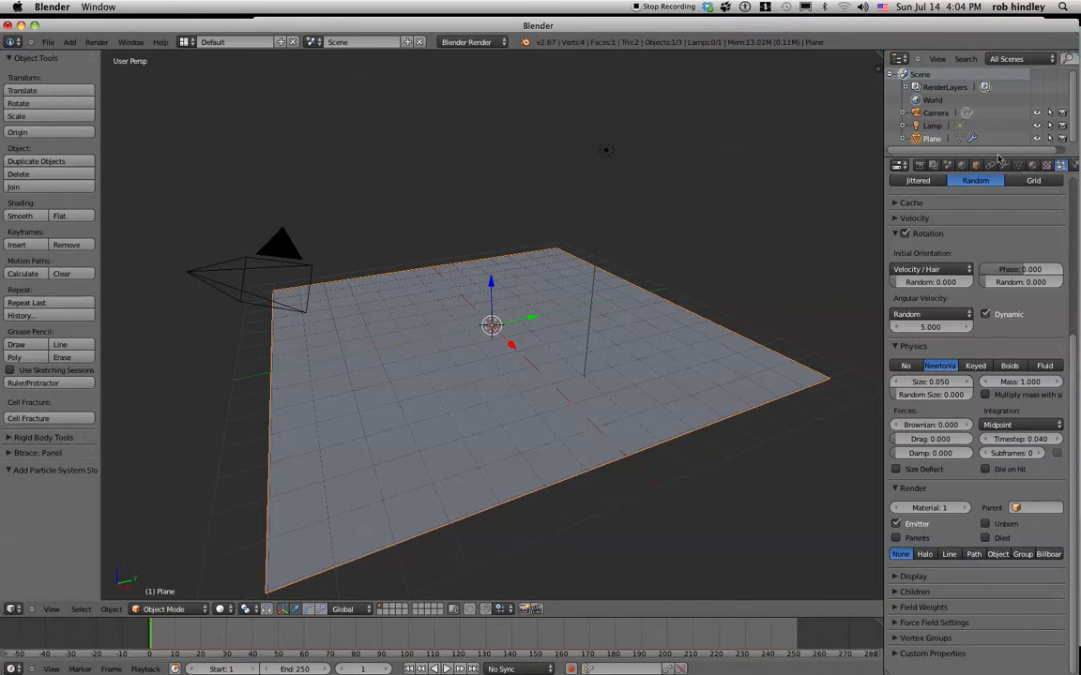
- Add an Explode modifier to the plane, preview the animation and return to the first frame
{"action": "left_click", "coordinate": [1005, 166]}
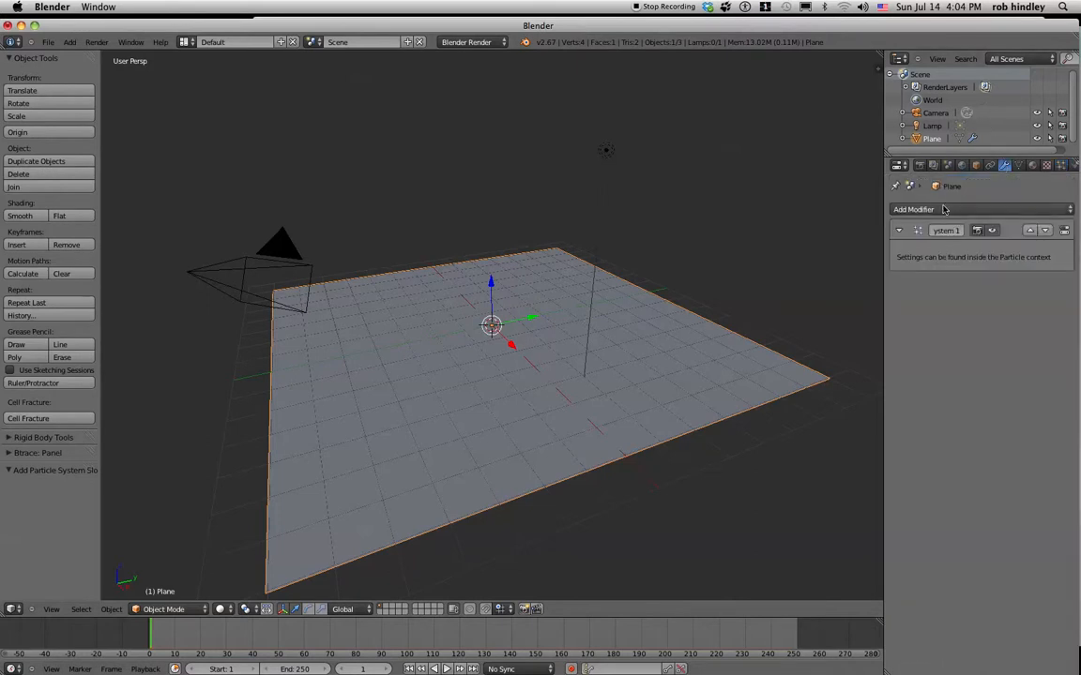
{"action": "left_click", "coordinate": [932, 209]}
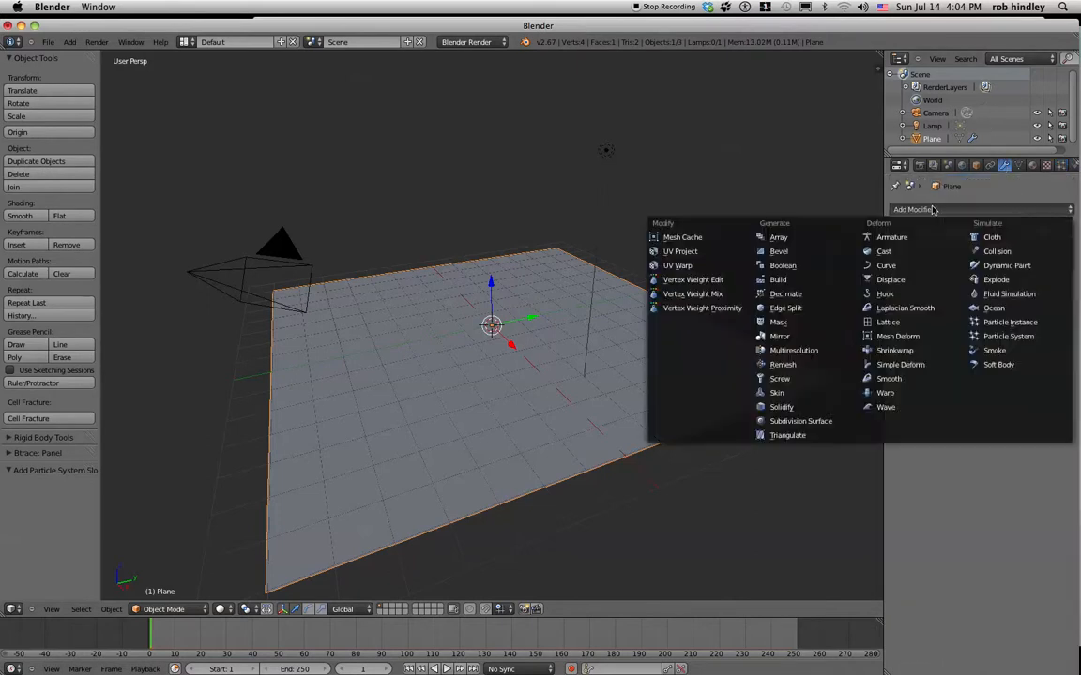
{"action": "left_click", "coordinate": [995, 280]}
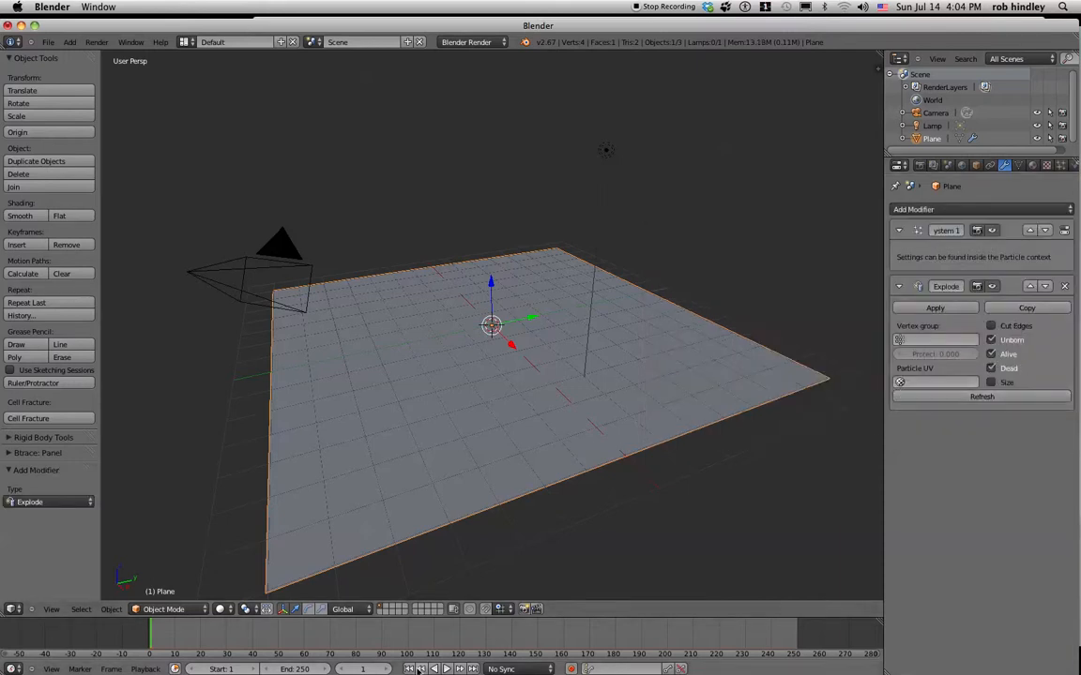
{"action": "left_click", "coordinate": [447, 670]}
{"action": "left_click", "coordinate": [410, 670]}
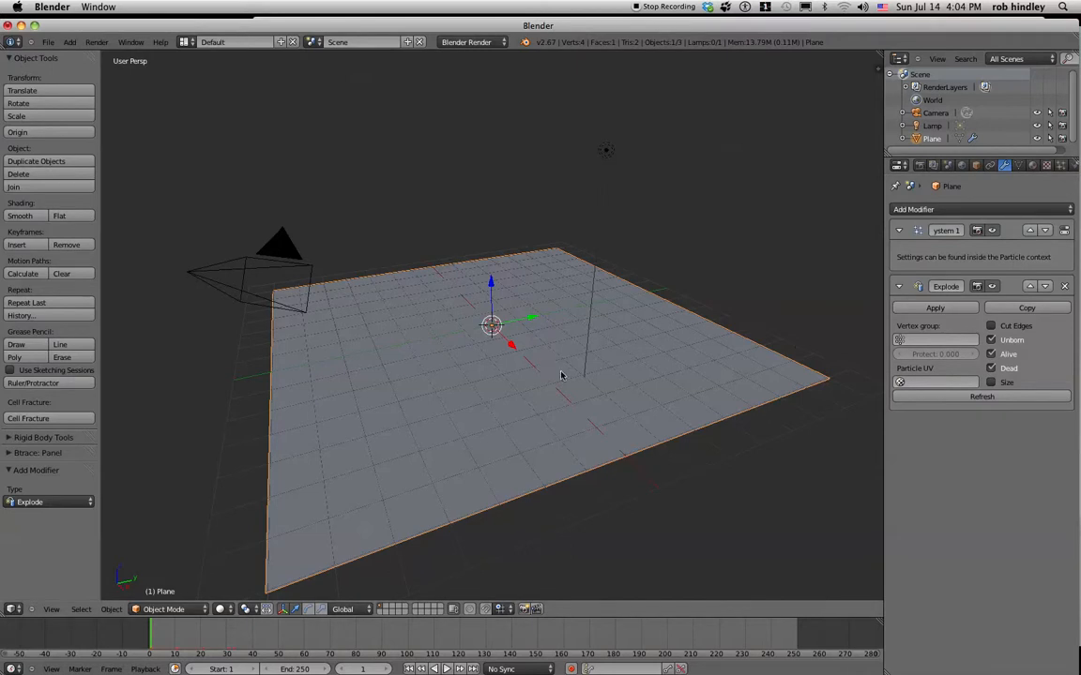
- Subdivide the whole plane mesh with 15 cuts and preview the explosion animation in Object Mode
{"action": "key", "text": "Tab"}
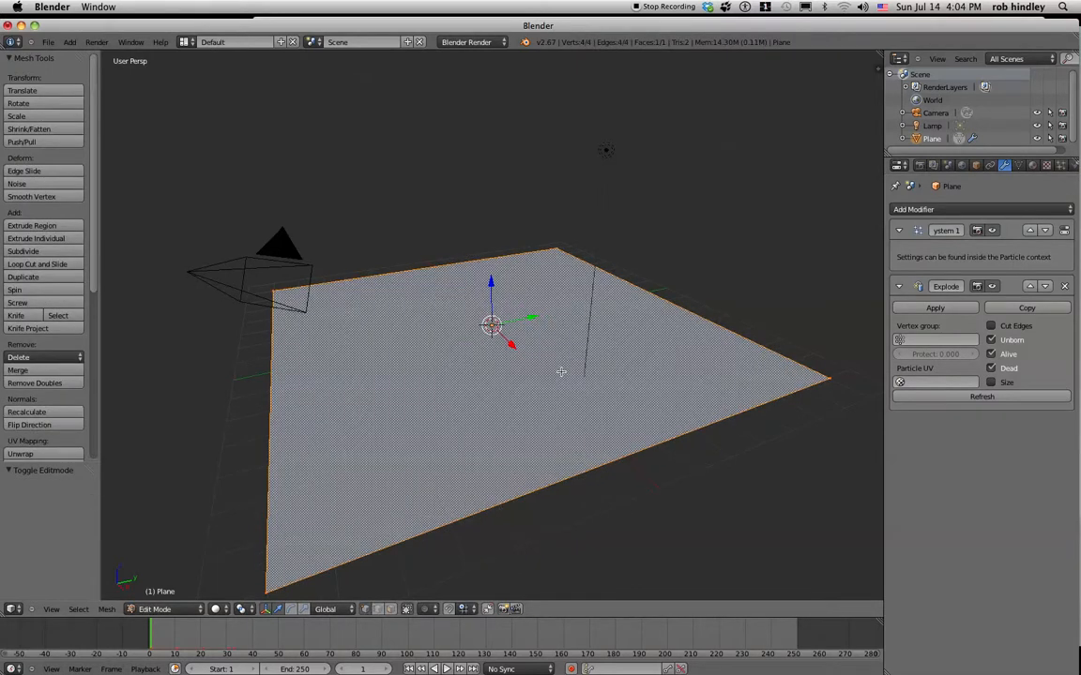
{"action": "key", "text": "w"}
{"action": "left_click", "coordinate": [559, 372]}
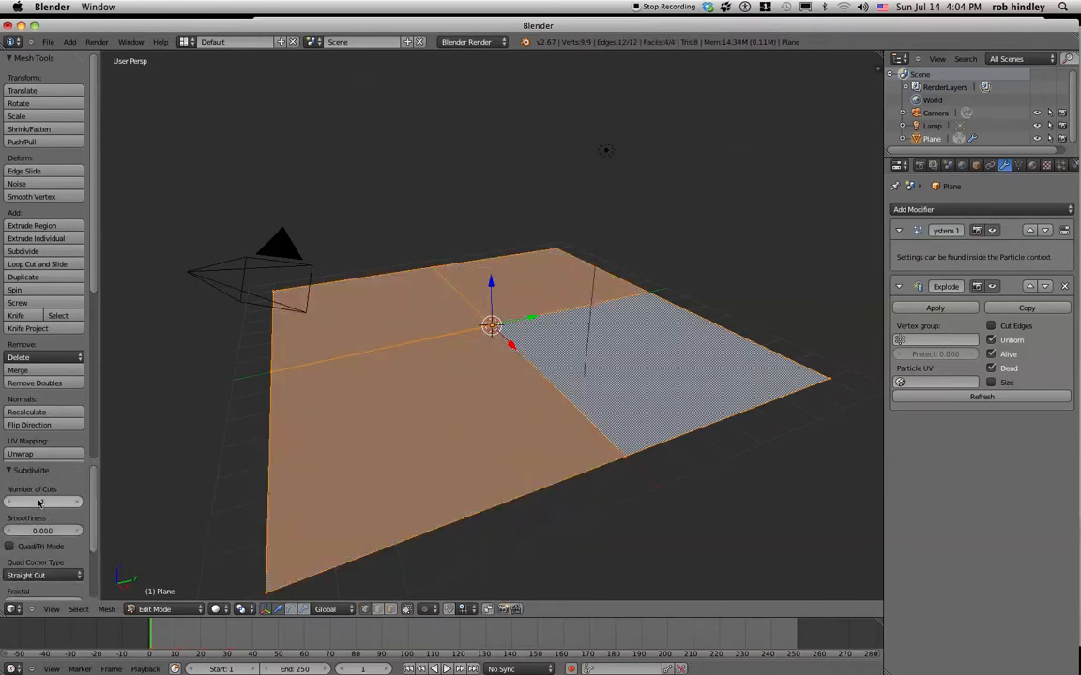
{"action": "left_click", "coordinate": [38, 502]}
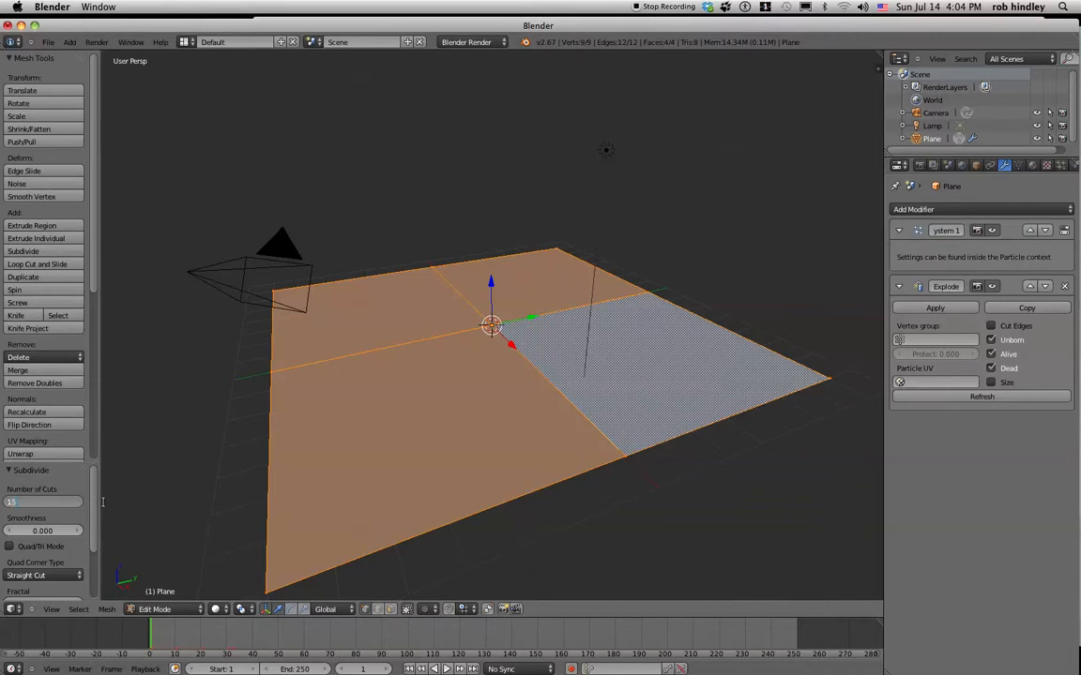
{"action": "type", "text": "15"}
{"action": "key", "text": "Return"}
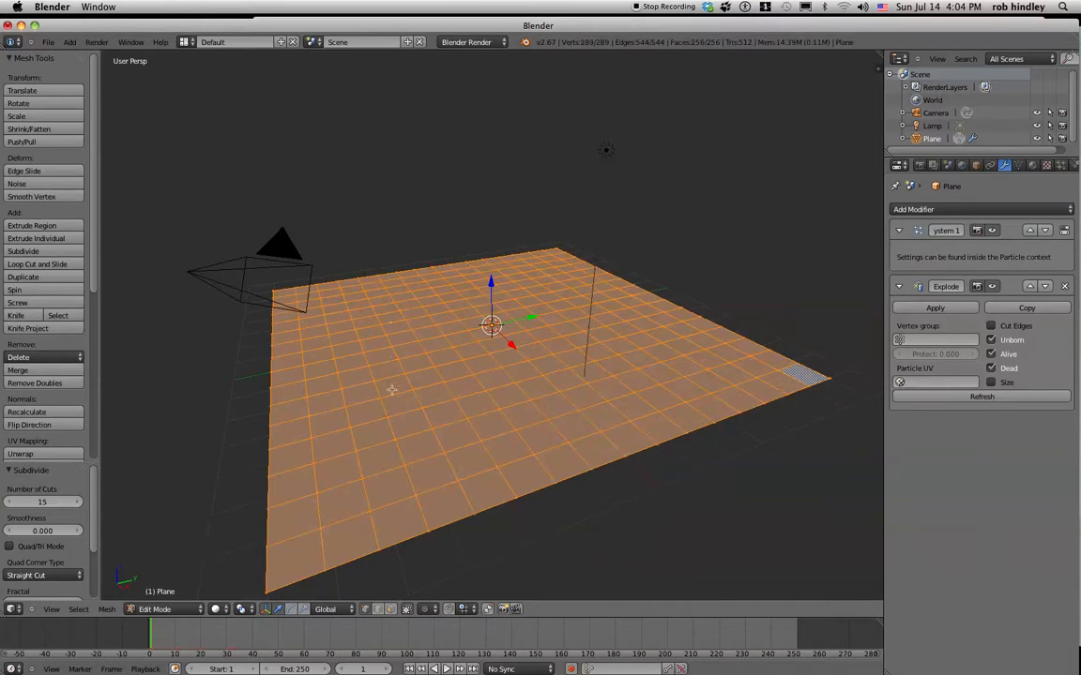
{"action": "key", "text": "Tab"}
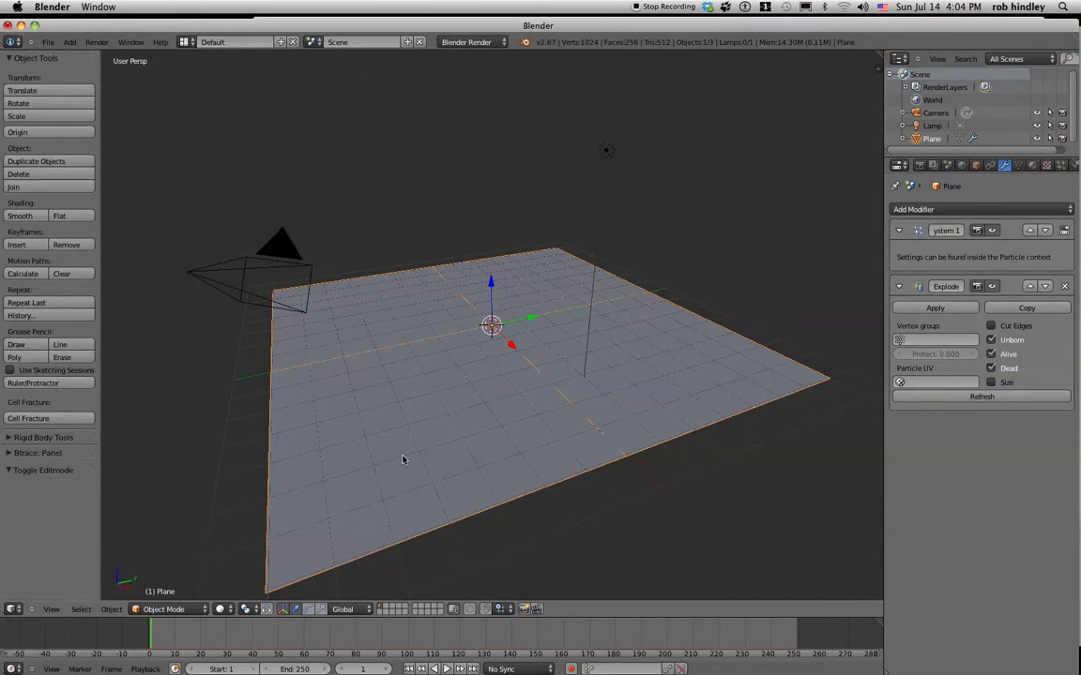
{"action": "key", "text": "alt+a"}
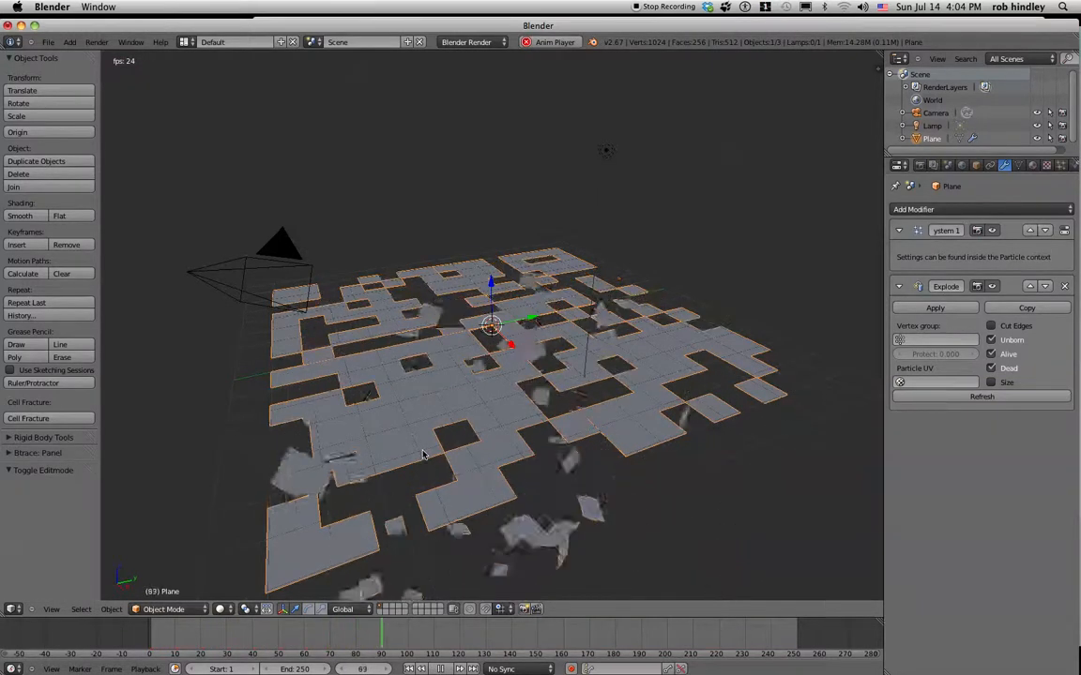
{"action": "key", "text": "Escape"}
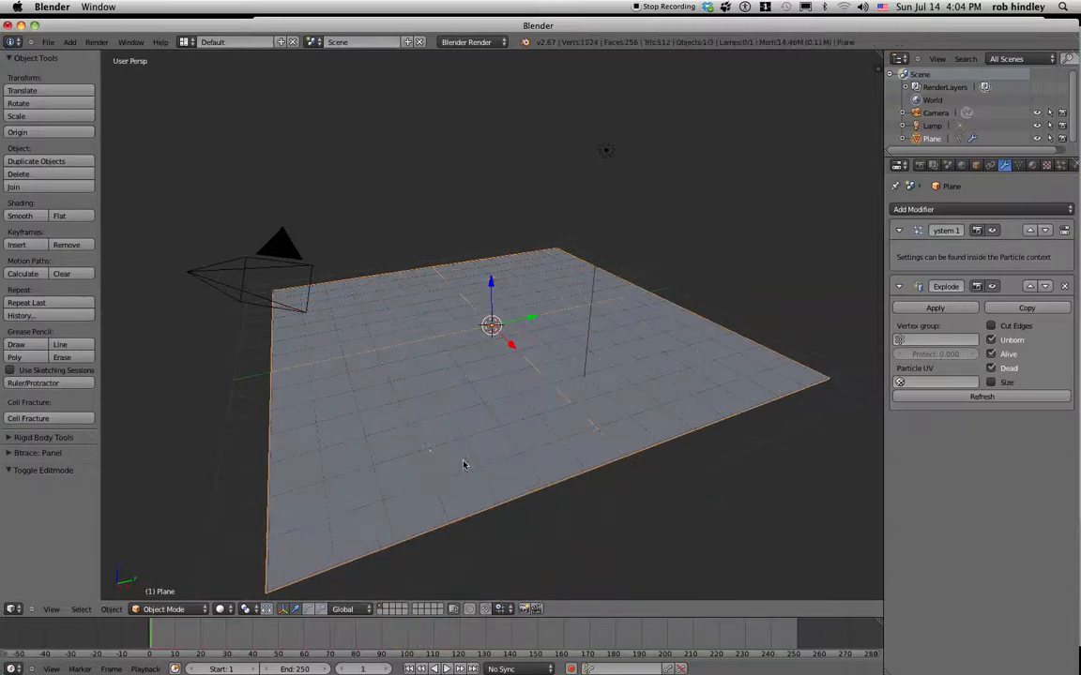
- Add a new Blend texture to the particle system and set its progression to Spherical
{"action": "left_click", "coordinate": [1060, 166]}
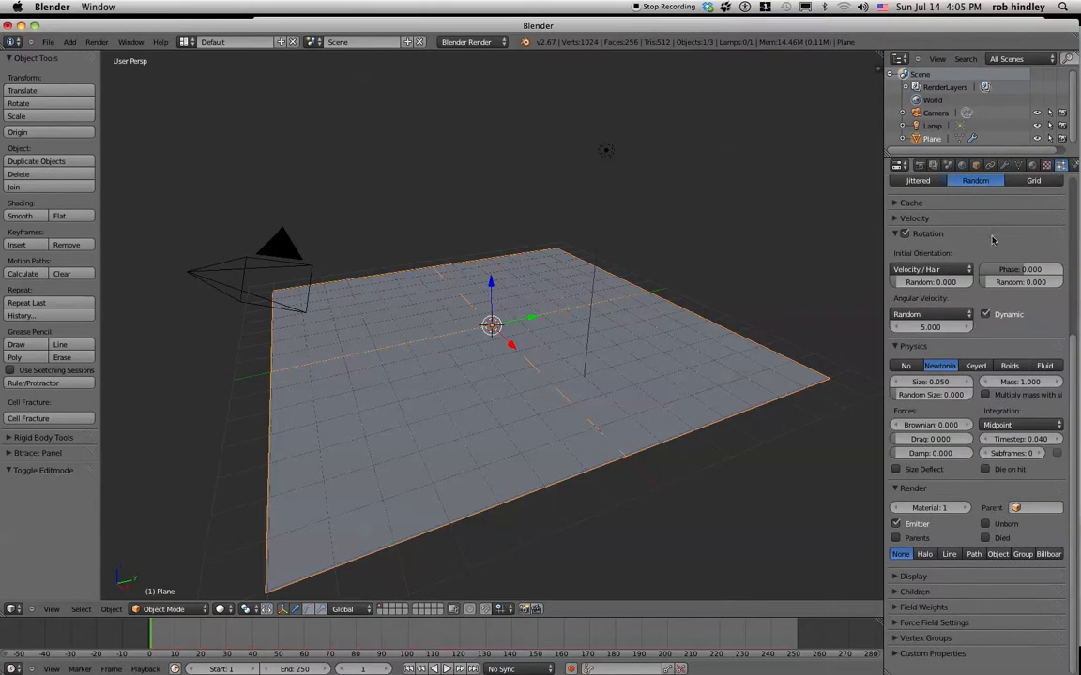
{"action": "left_click_drag", "start_coordinate": [1074, 351], "coordinate": [1060, 165]}
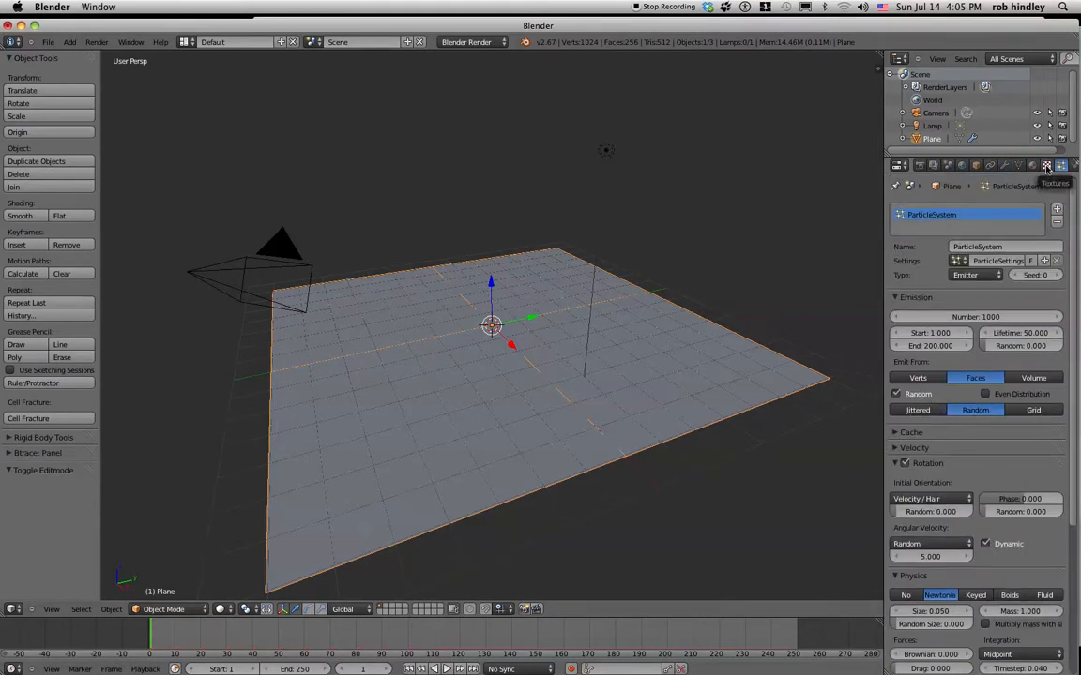
{"action": "left_click", "coordinate": [1047, 167]}
{"action": "left_click", "coordinate": [971, 301]}
{"action": "left_click", "coordinate": [948, 318]}
{"action": "left_click", "coordinate": [952, 291]}
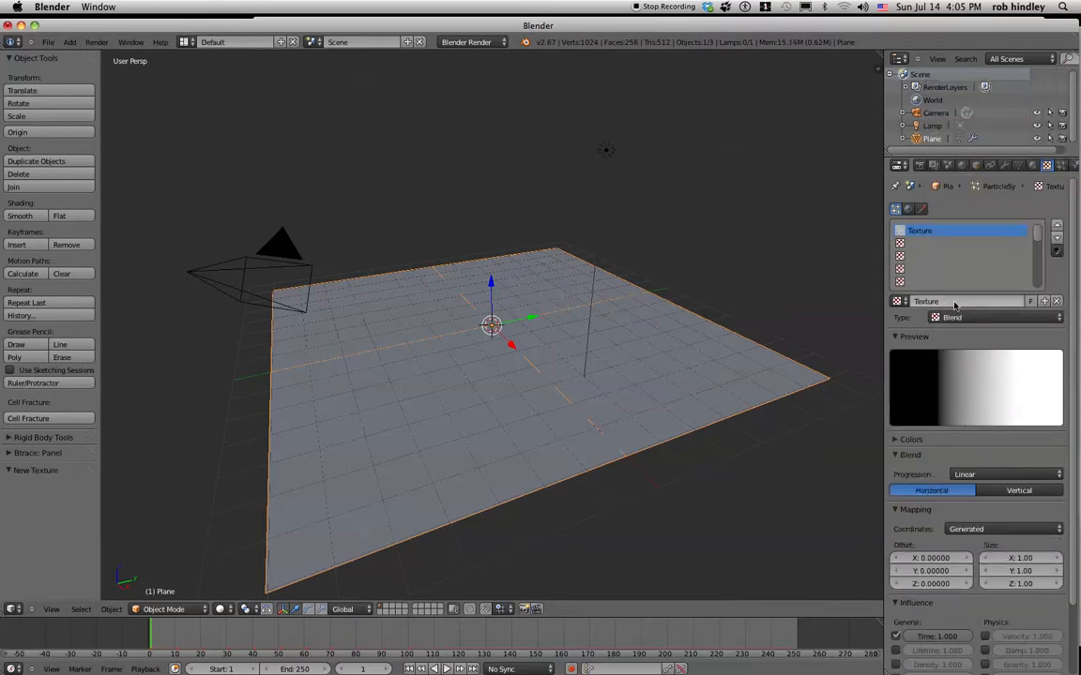
{"action": "left_click", "coordinate": [965, 475]}
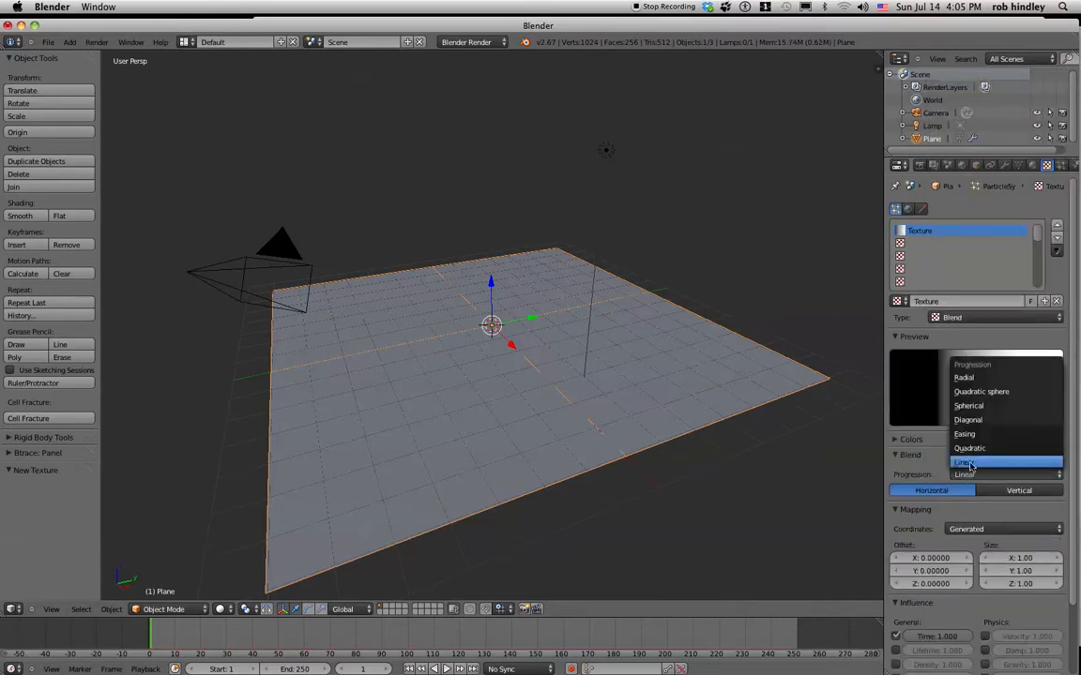
{"action": "left_click", "coordinate": [971, 405]}
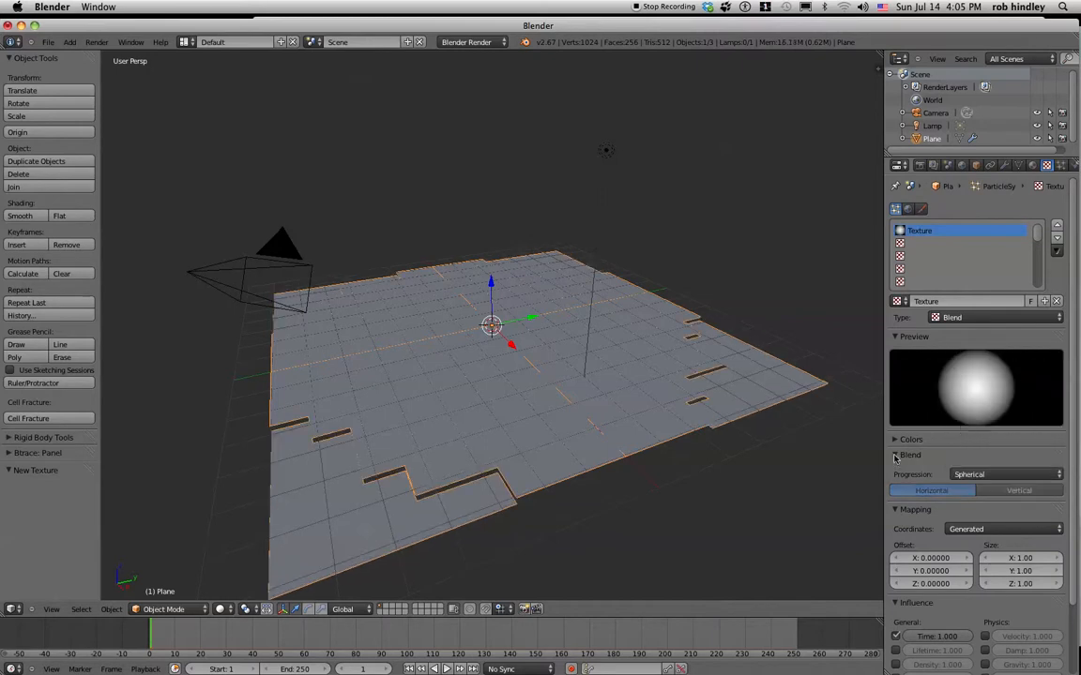
- Enable the Blend texture's color ramp and reverse it, with the white stop at position 0 and the transparent black stop at the far end
{"action": "left_click", "coordinate": [895, 456]}
{"action": "left_click", "coordinate": [895, 440]}
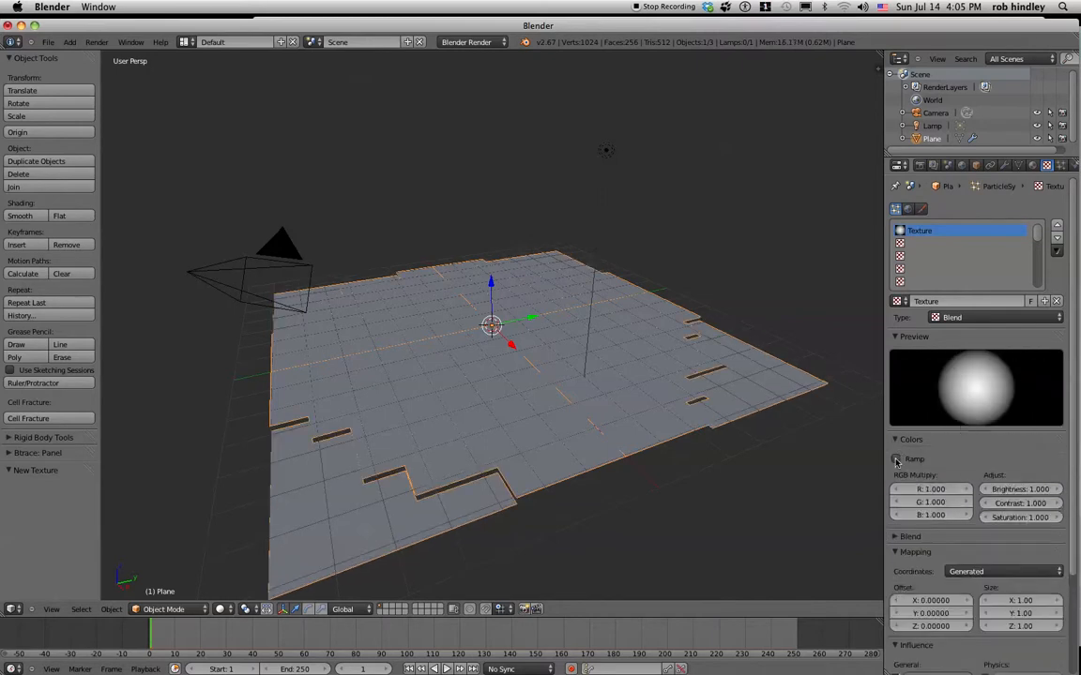
{"action": "left_click", "coordinate": [896, 459]}
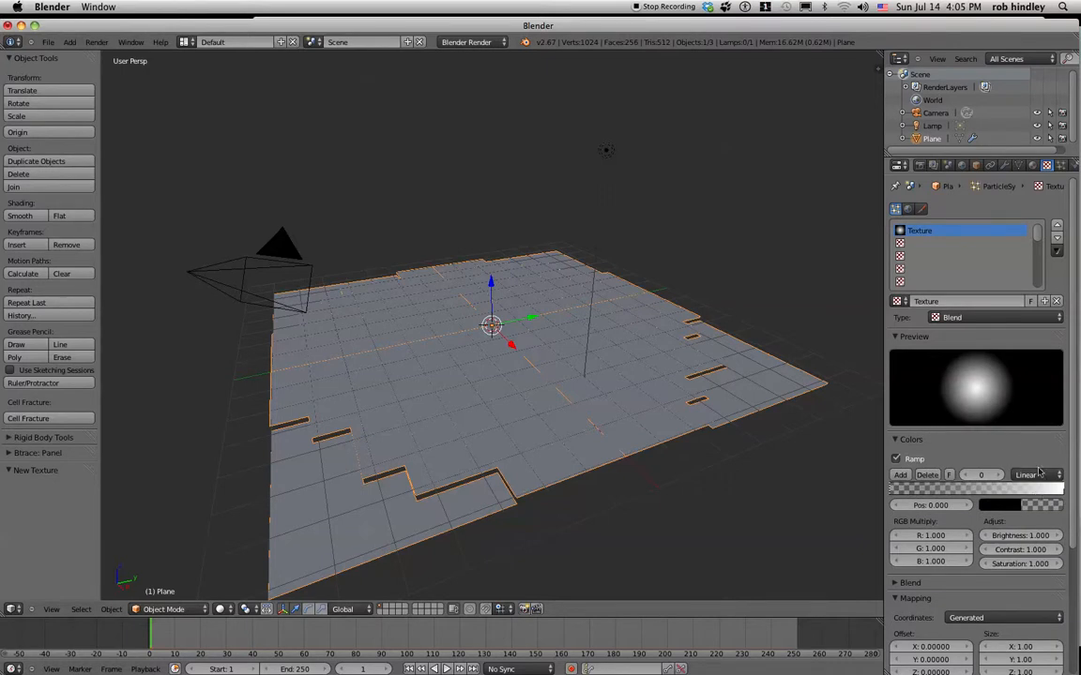
{"action": "left_click_drag", "start_coordinate": [1064, 497], "coordinate": [967, 491]}
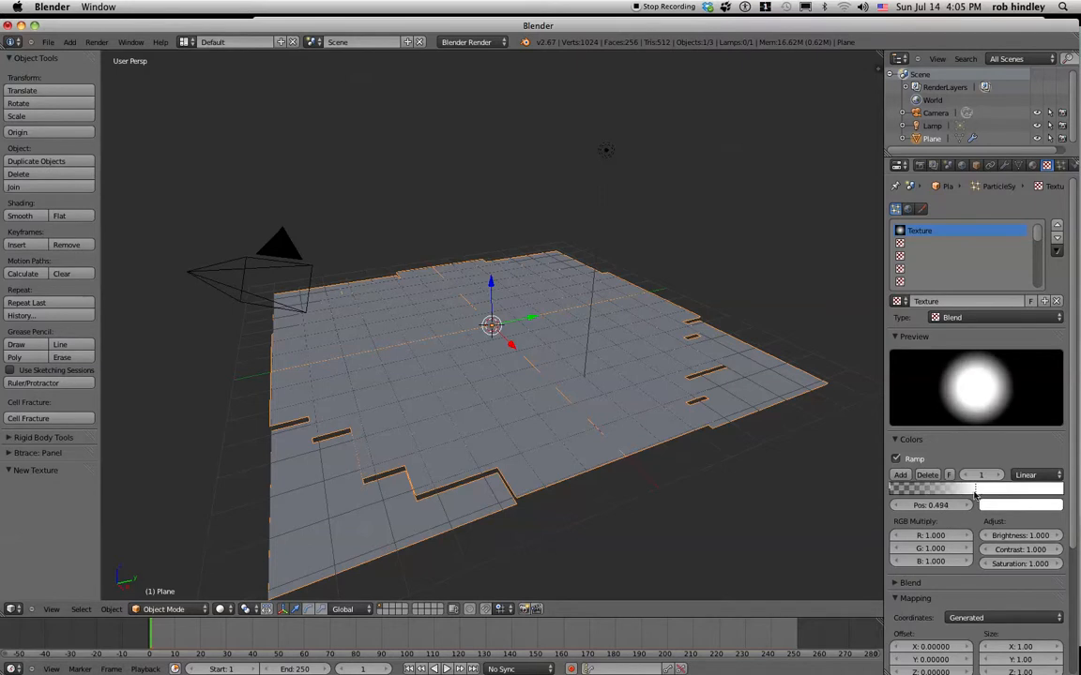
{"action": "left_click_drag", "start_coordinate": [891, 491], "coordinate": [1075, 492]}
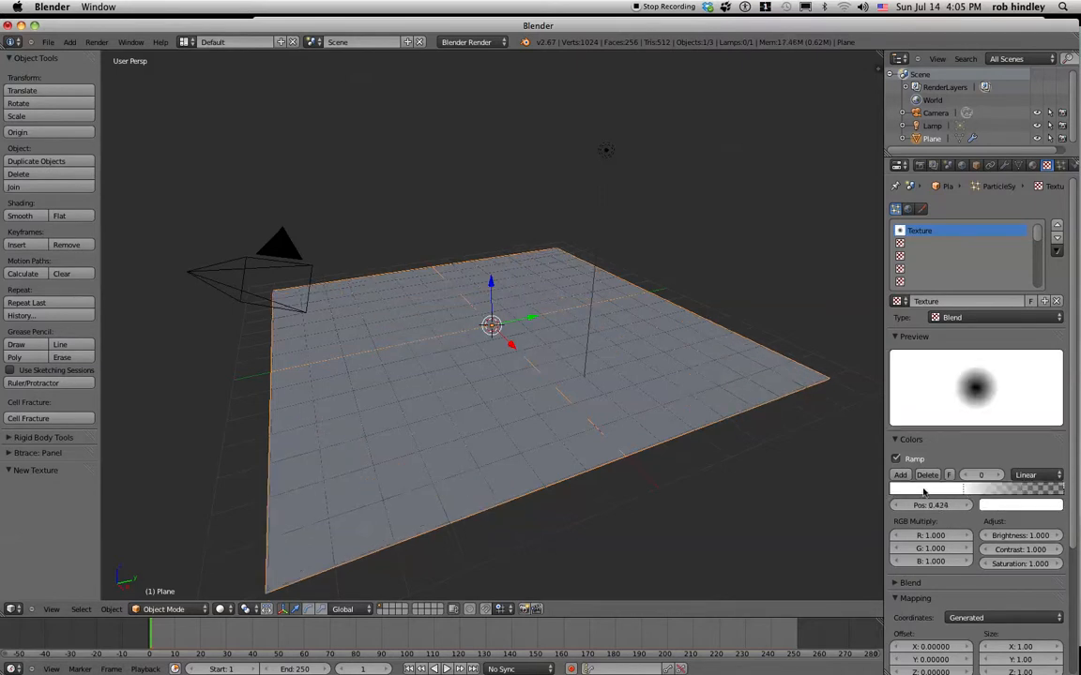
{"action": "left_click_drag", "start_coordinate": [965, 492], "coordinate": [861, 492]}
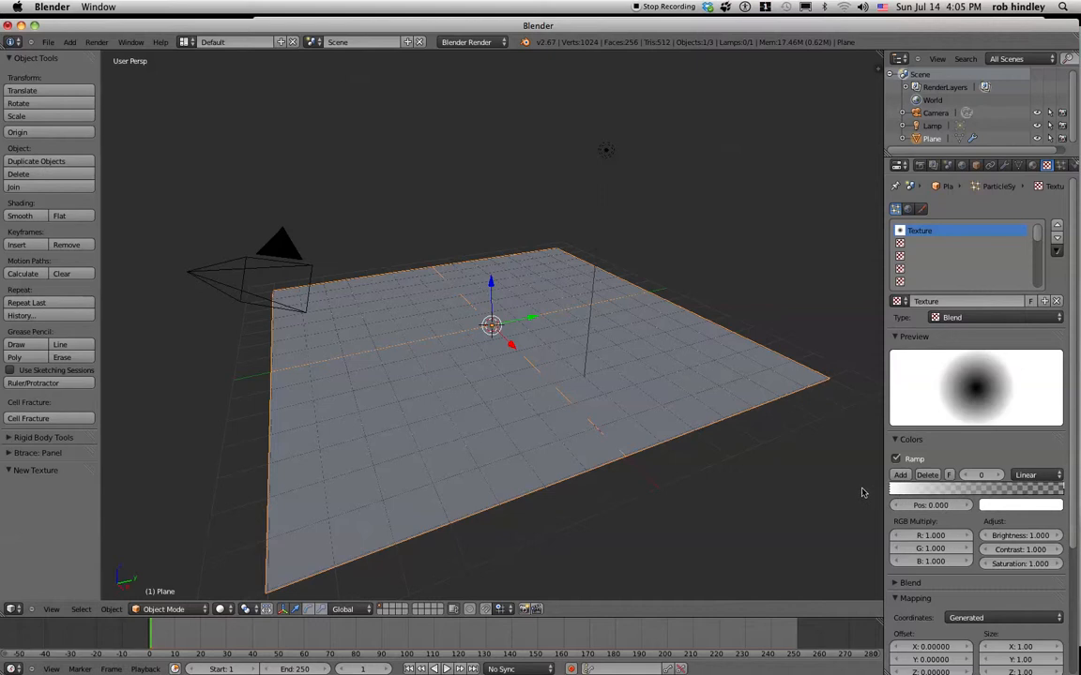
- Set the color ramp's interpolation to Ease, preview the explosion animation and return to the first frame
{"action": "left_click", "coordinate": [1040, 476]}
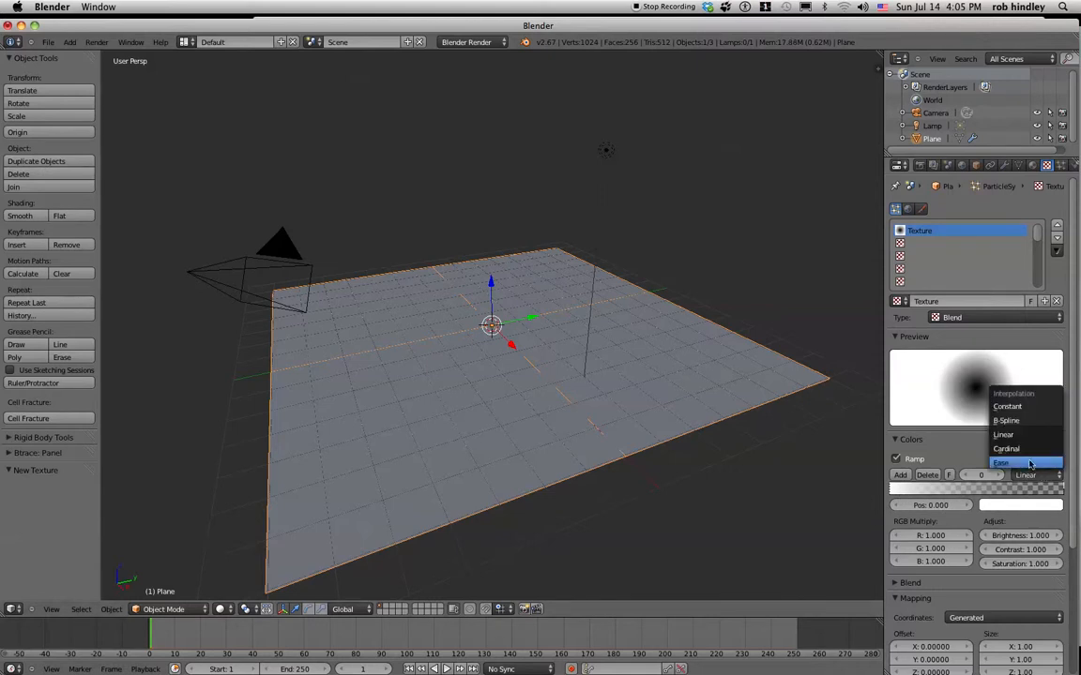
{"action": "left_click", "coordinate": [1030, 464]}
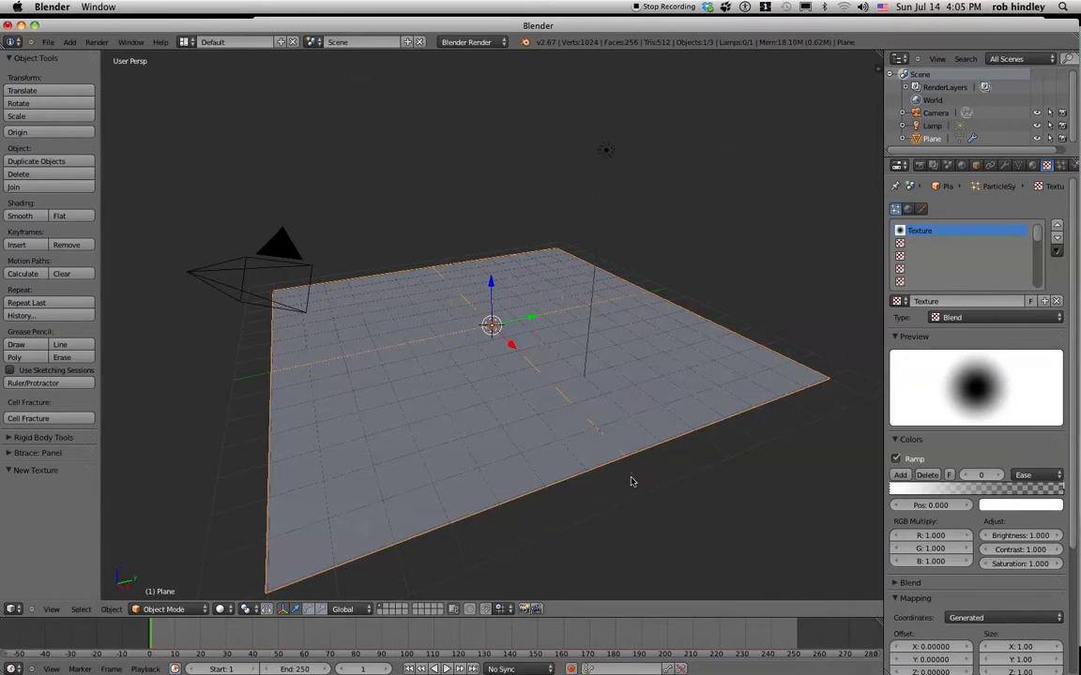
{"action": "key", "text": "alt+a"}
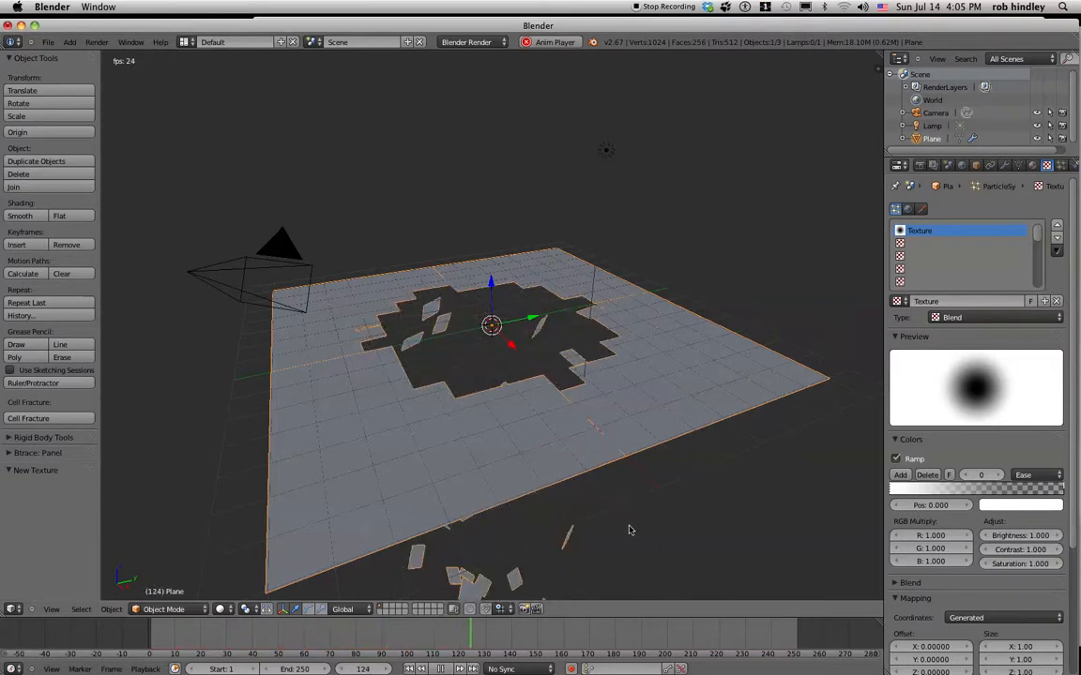
{"action": "key", "text": "Escape"}
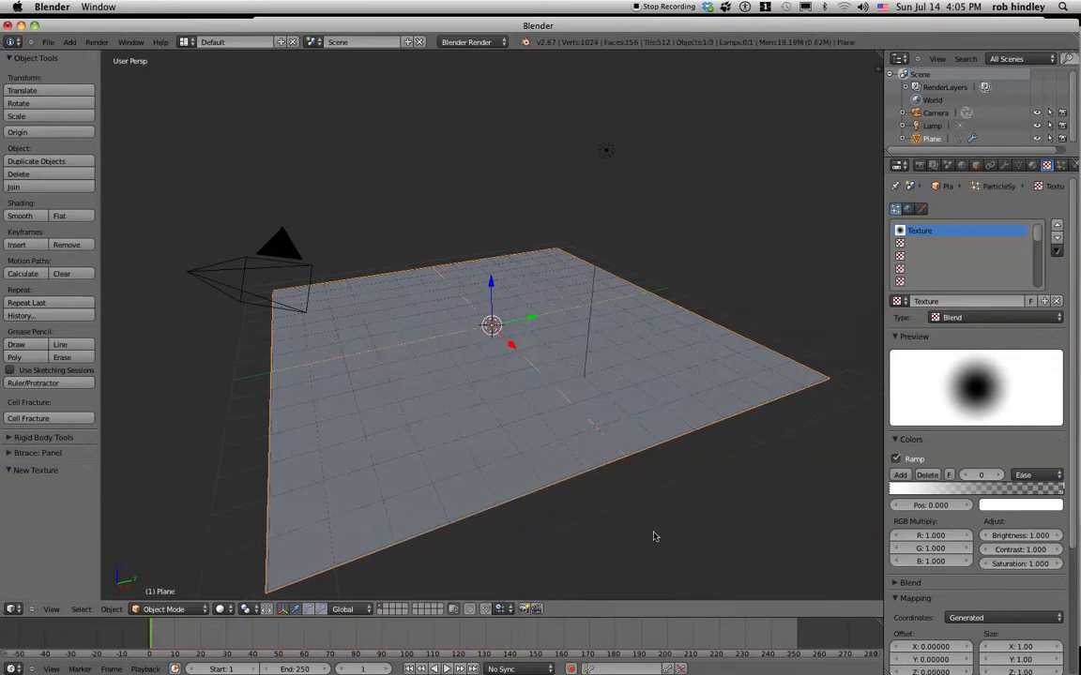
- Add a Solidify modifier below the plane's Explode modifier, preview the animation and return to the first frame
{"action": "left_click", "coordinate": [1003, 166]}
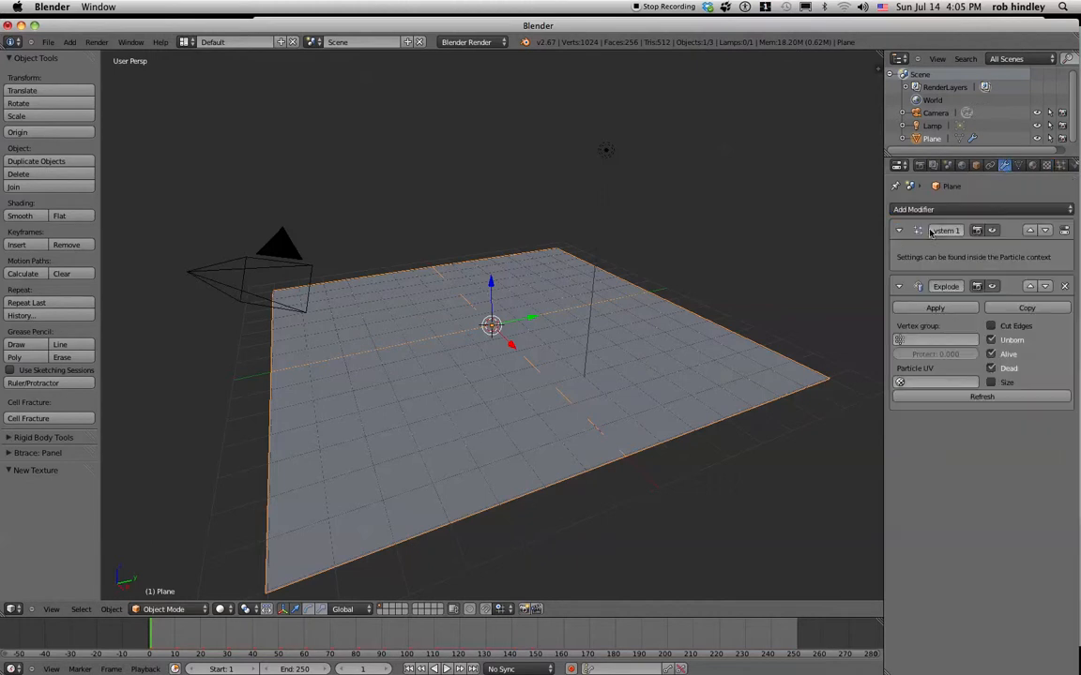
{"action": "left_click", "coordinate": [930, 209]}
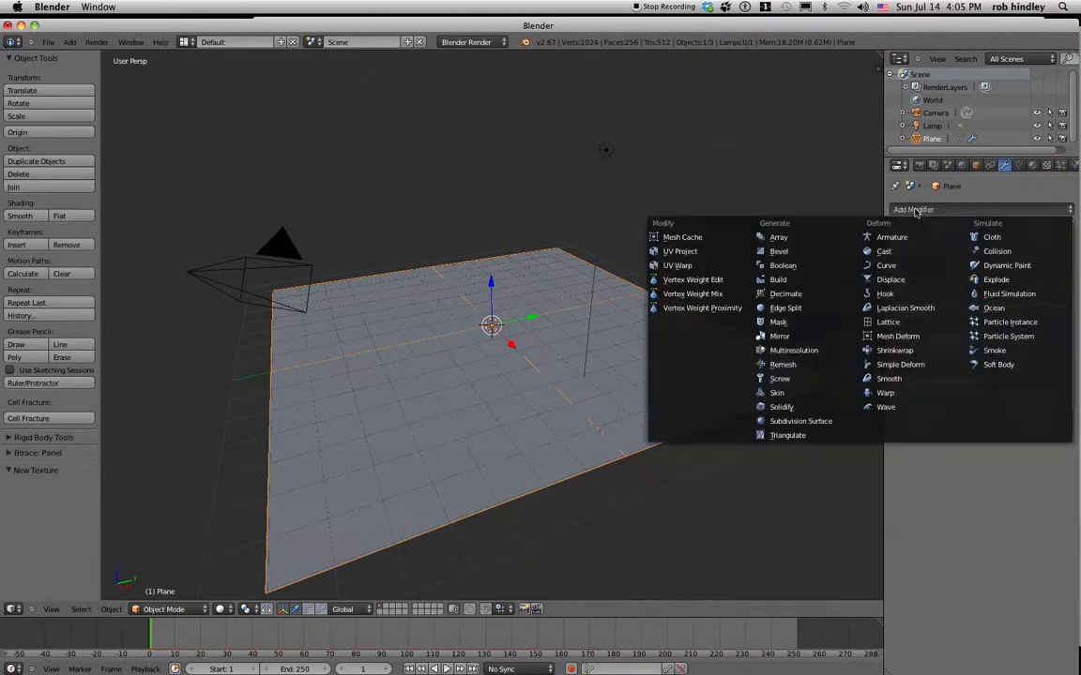
{"action": "left_click", "coordinate": [784, 410]}
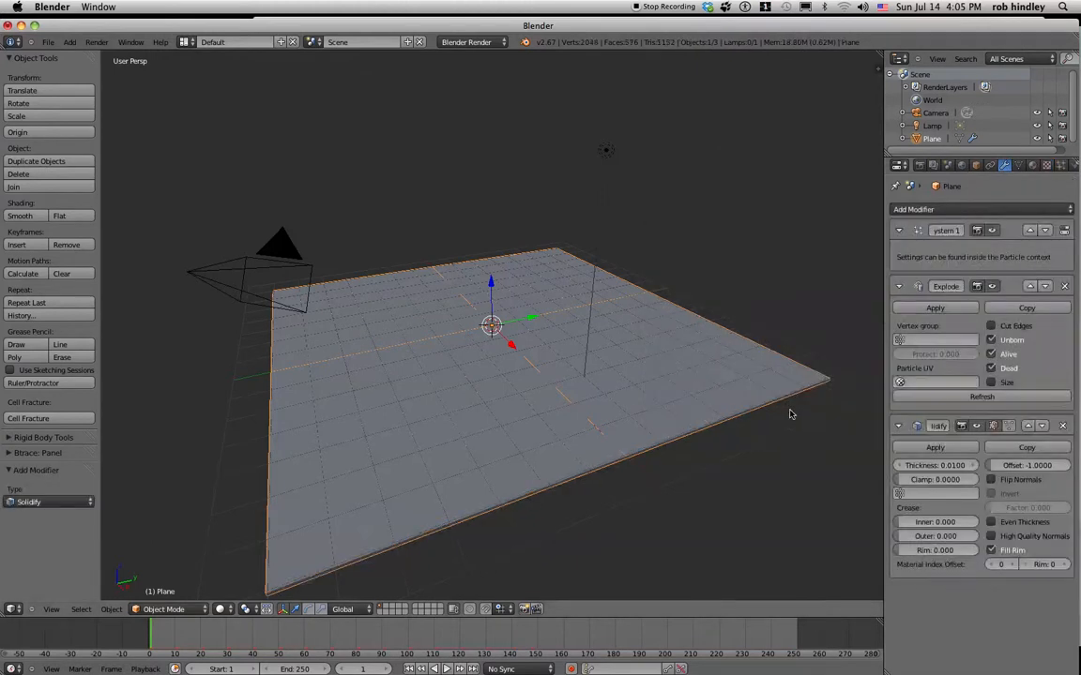
{"action": "left_click", "coordinate": [445, 670]}
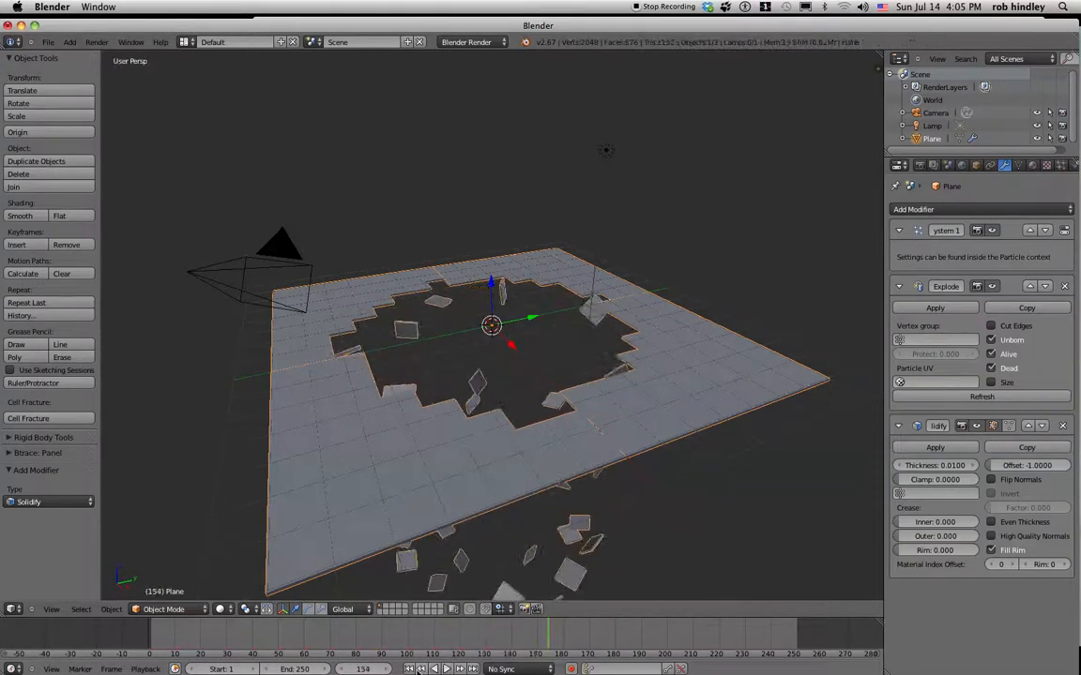
{"action": "key", "text": "Escape"}
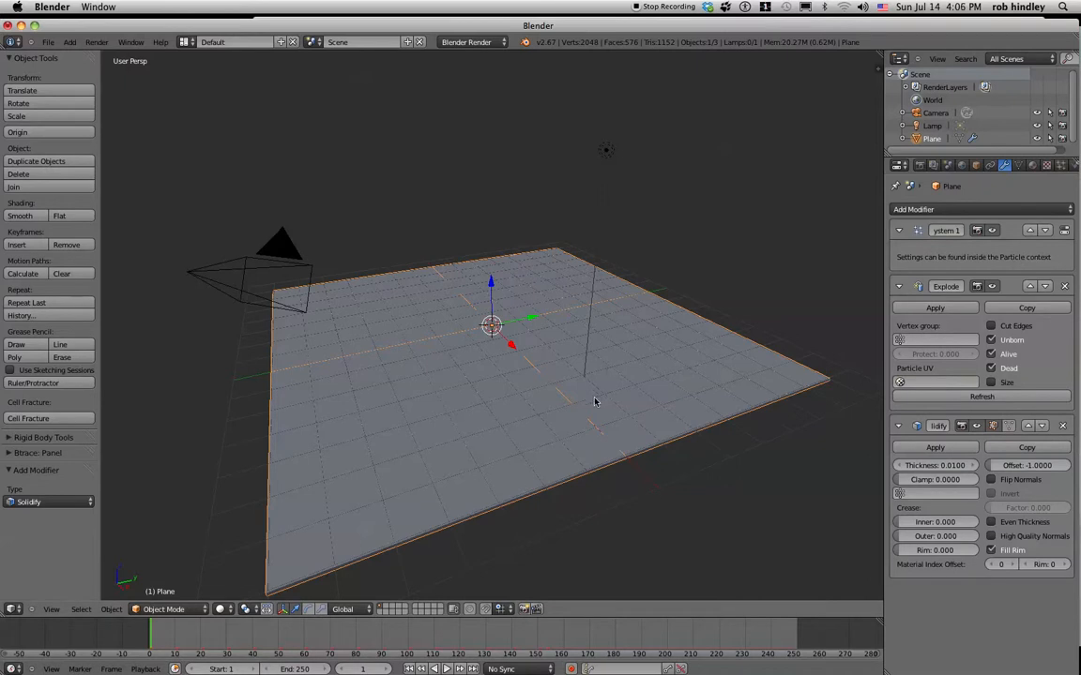
- In Edit Mode from the top view, select only the plane's border vertices plus a few irregular patches along the edges using circle select
{"action": "key", "text": "KP_7"}
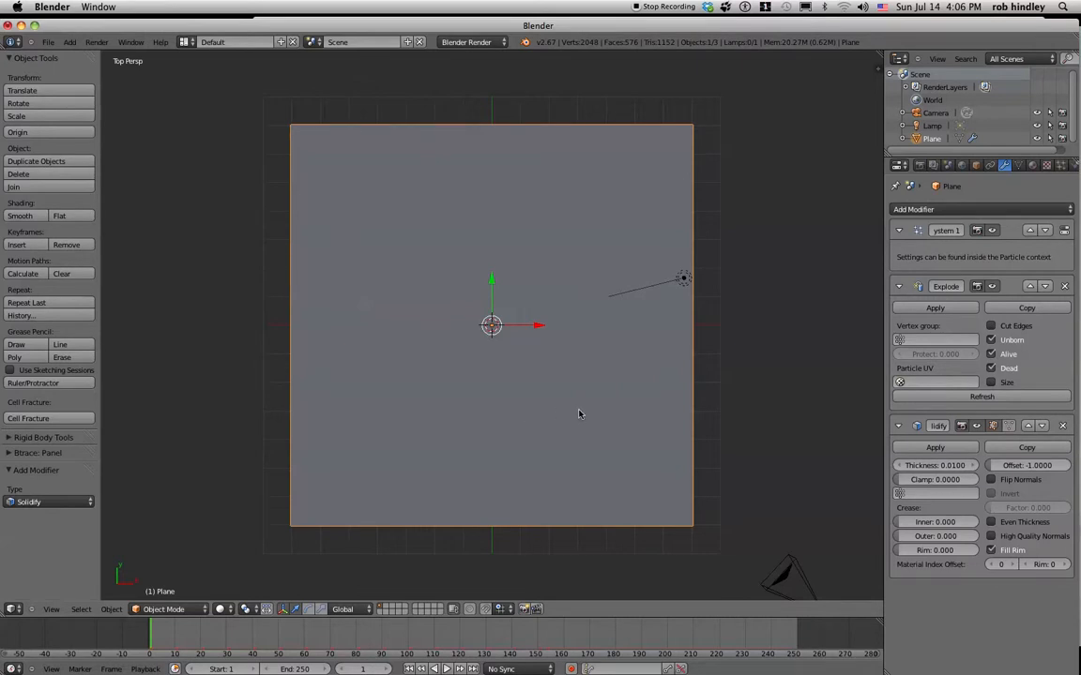
{"action": "key", "text": "Tab"}
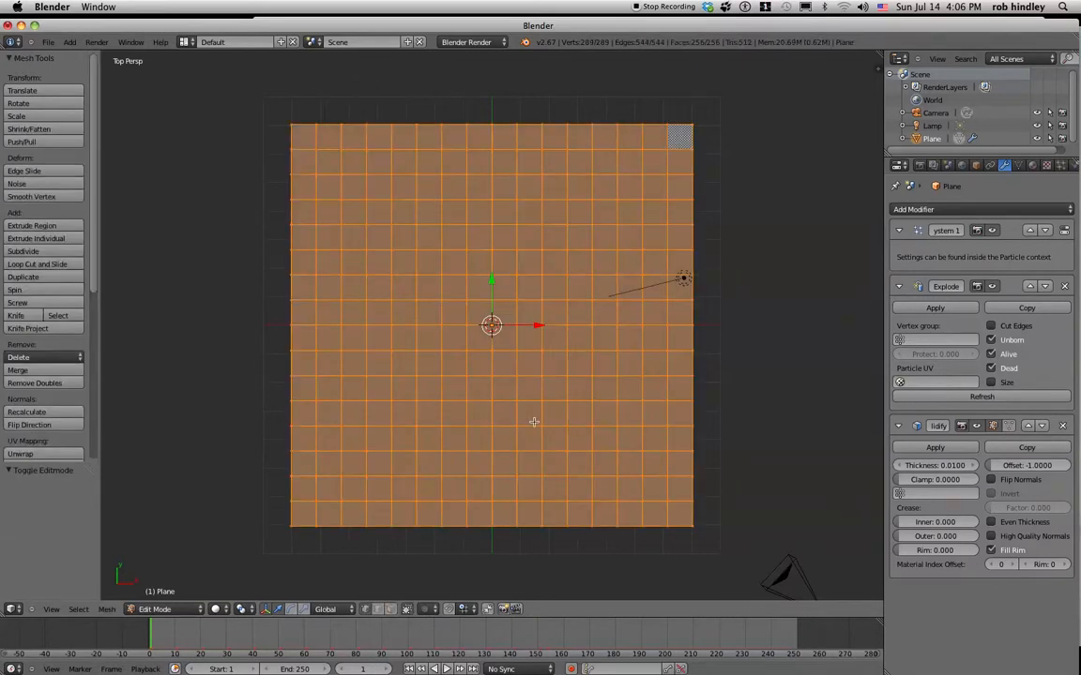
{"action": "key", "text": "a"}
{"action": "key", "text": "c"}
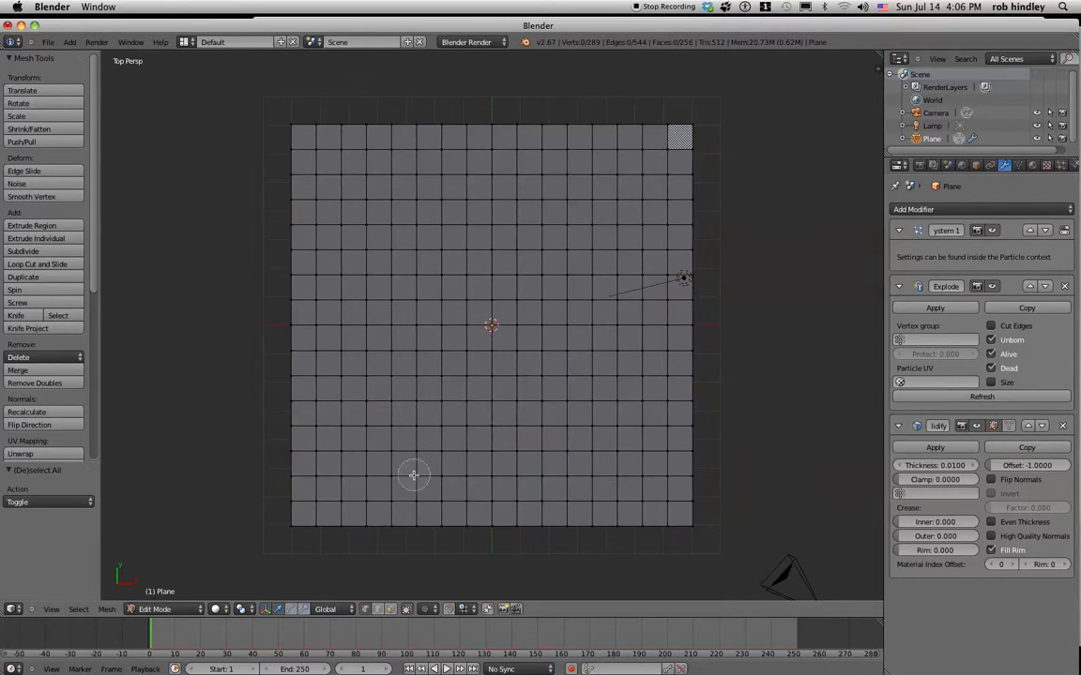
{"action": "mouse_move", "coordinate": [291, 528]}
{"action": "left_mouse_down"}
{"action": "mouse_move", "coordinate": [563, 527]}
{"action": "mouse_move", "coordinate": [608, 516]}
{"action": "mouse_move", "coordinate": [677, 528]}
{"action": "mouse_move", "coordinate": [697, 501]}
{"action": "mouse_move", "coordinate": [682, 371]}
{"action": "mouse_move", "coordinate": [712, 267]}
{"action": "mouse_move", "coordinate": [697, 284]}
{"action": "mouse_move", "coordinate": [696, 125]}
{"action": "mouse_move", "coordinate": [676, 135]}
{"action": "mouse_move", "coordinate": [461, 110]}
{"action": "mouse_move", "coordinate": [302, 127]}
{"action": "mouse_move", "coordinate": [291, 160]}
{"action": "mouse_move", "coordinate": [299, 122]}
{"action": "mouse_move", "coordinate": [285, 216]}
{"action": "mouse_move", "coordinate": [307, 303]}
{"action": "mouse_move", "coordinate": [295, 391]}
{"action": "mouse_move", "coordinate": [284, 313]}
{"action": "mouse_move", "coordinate": [312, 451]}
{"action": "mouse_move", "coordinate": [294, 495]}
{"action": "left_mouse_up"}
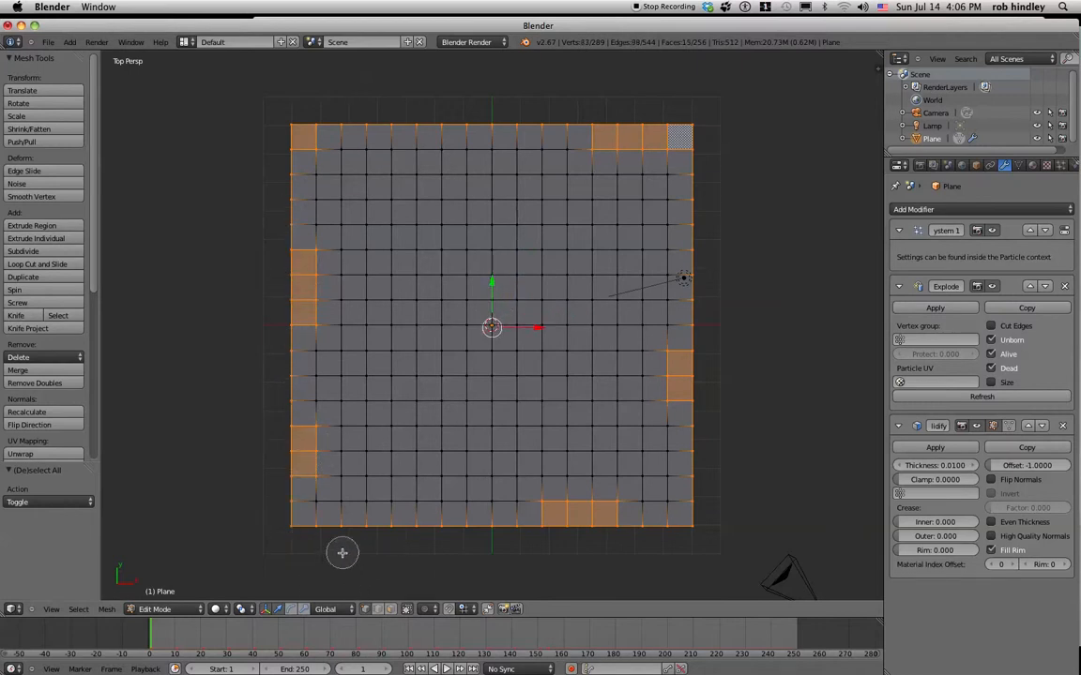
{"action": "key", "text": "Escape"}
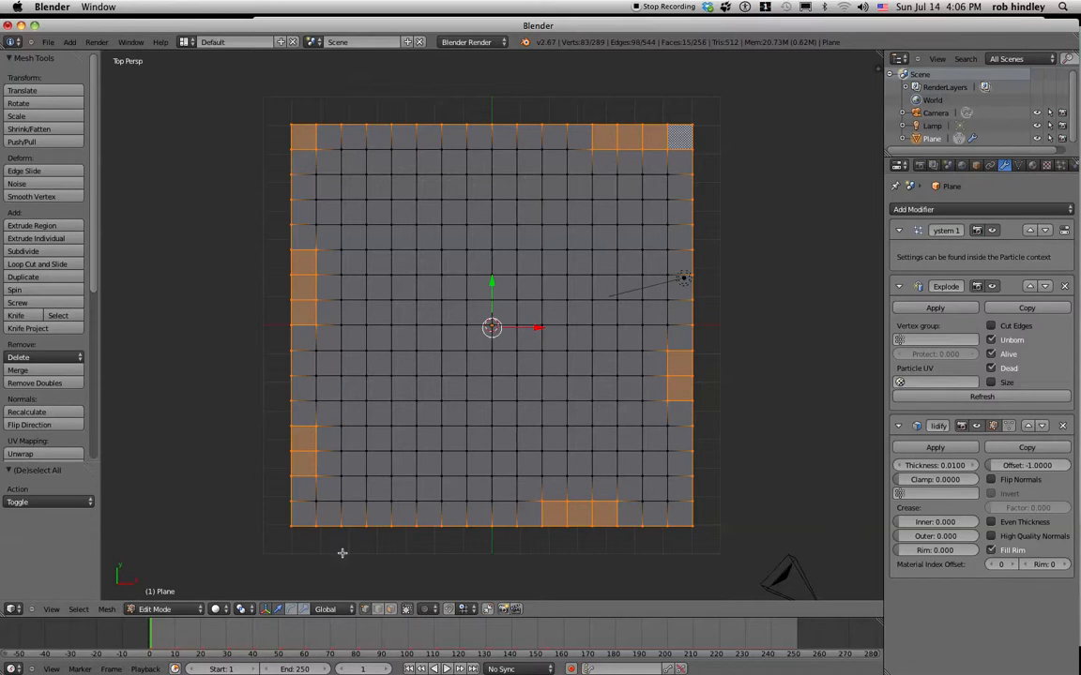
- Create a vertex group, assign the selected border vertices to it, and return to Object Mode in the camera view
{"action": "left_click", "coordinate": [1019, 166]}
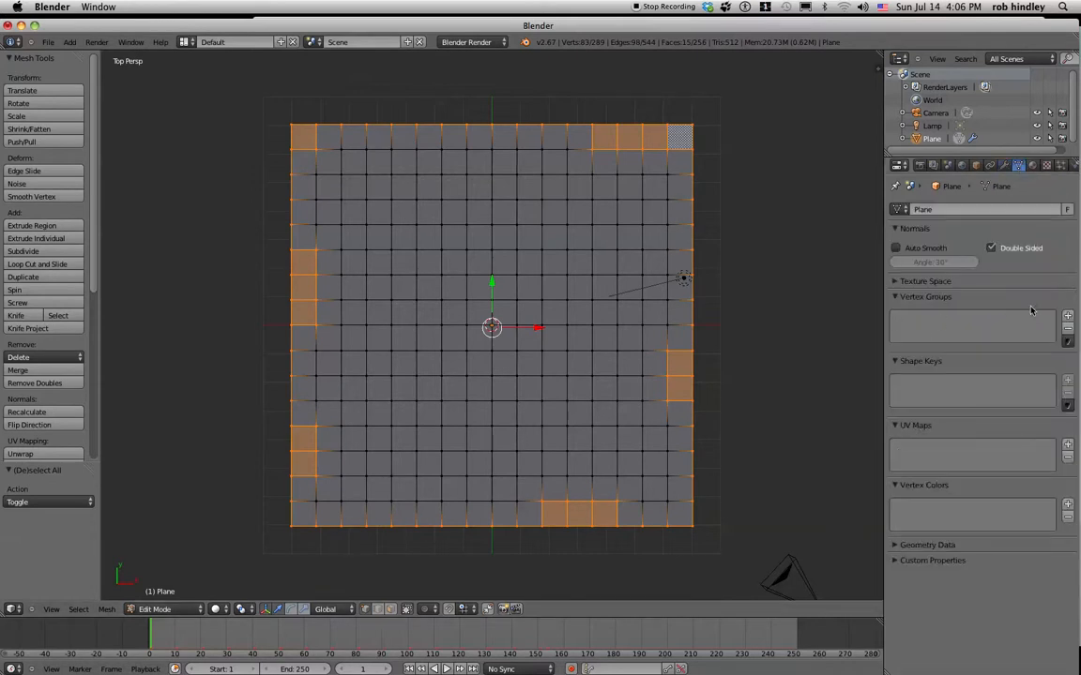
{"action": "left_click", "coordinate": [1068, 317]}
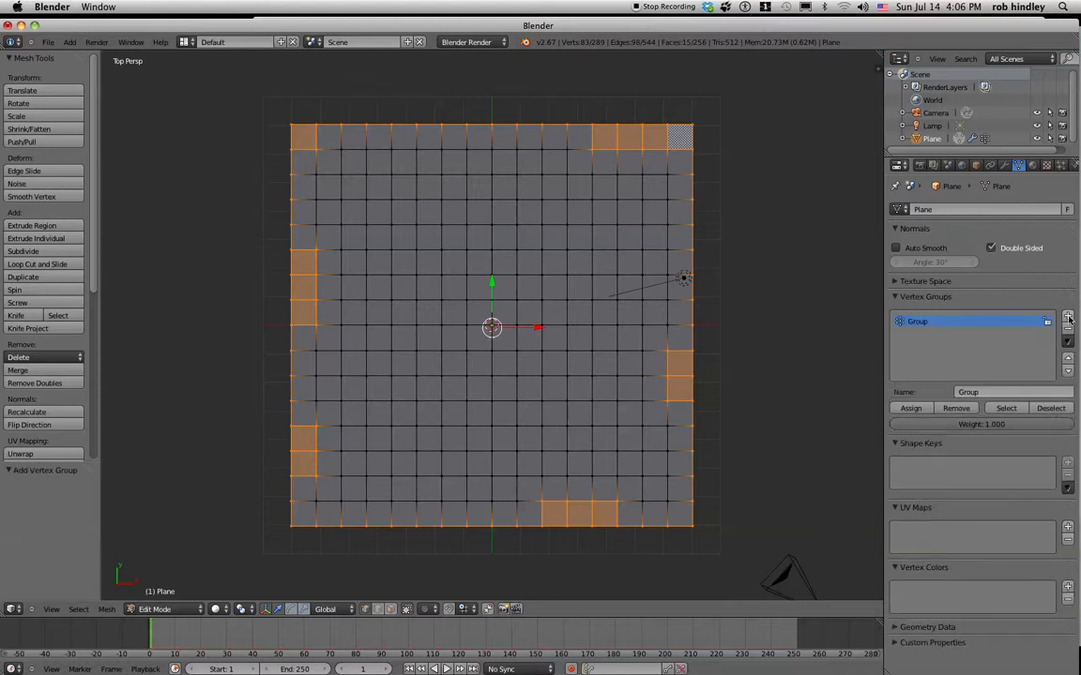
{"action": "left_click", "coordinate": [912, 411]}
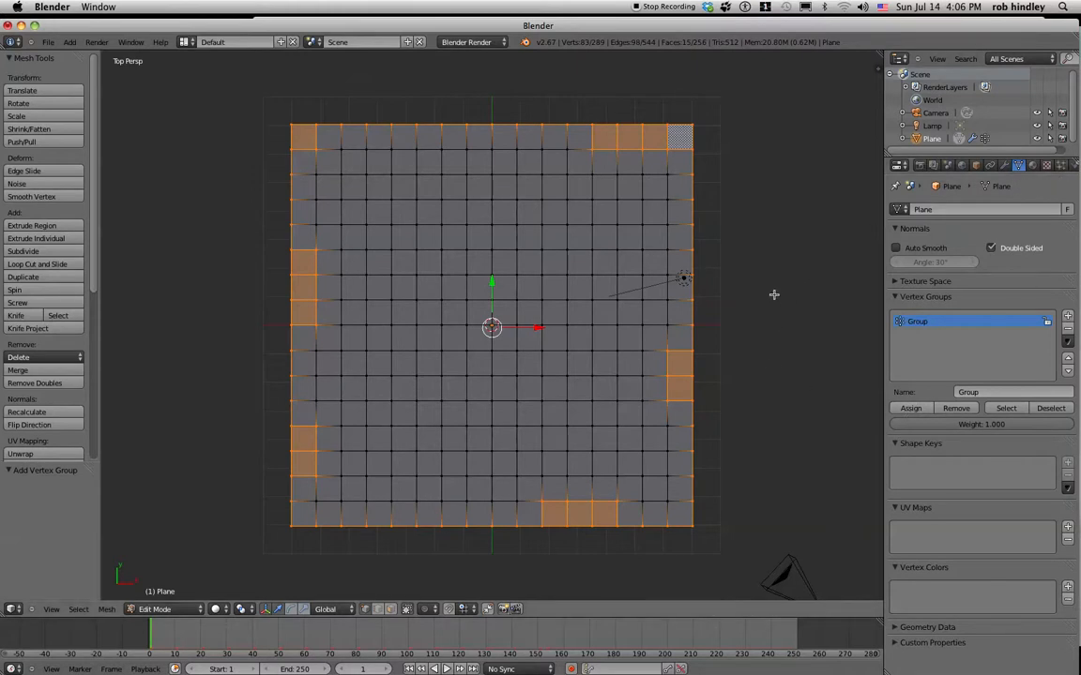
{"action": "key", "text": "KP_0"}
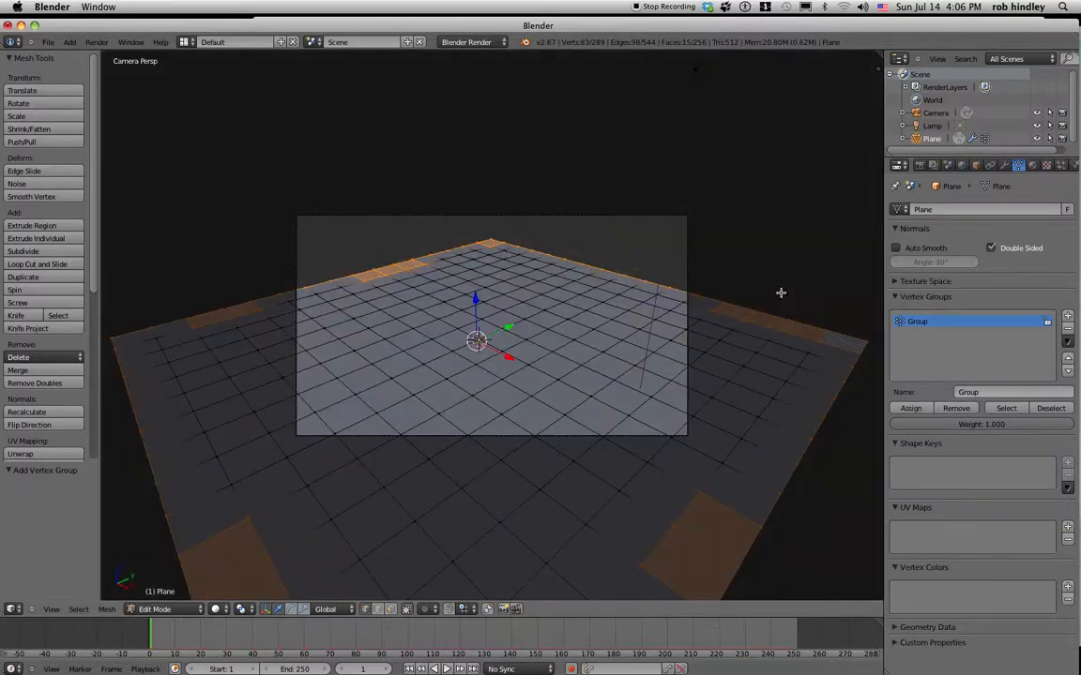
{"action": "key", "text": "Tab"}
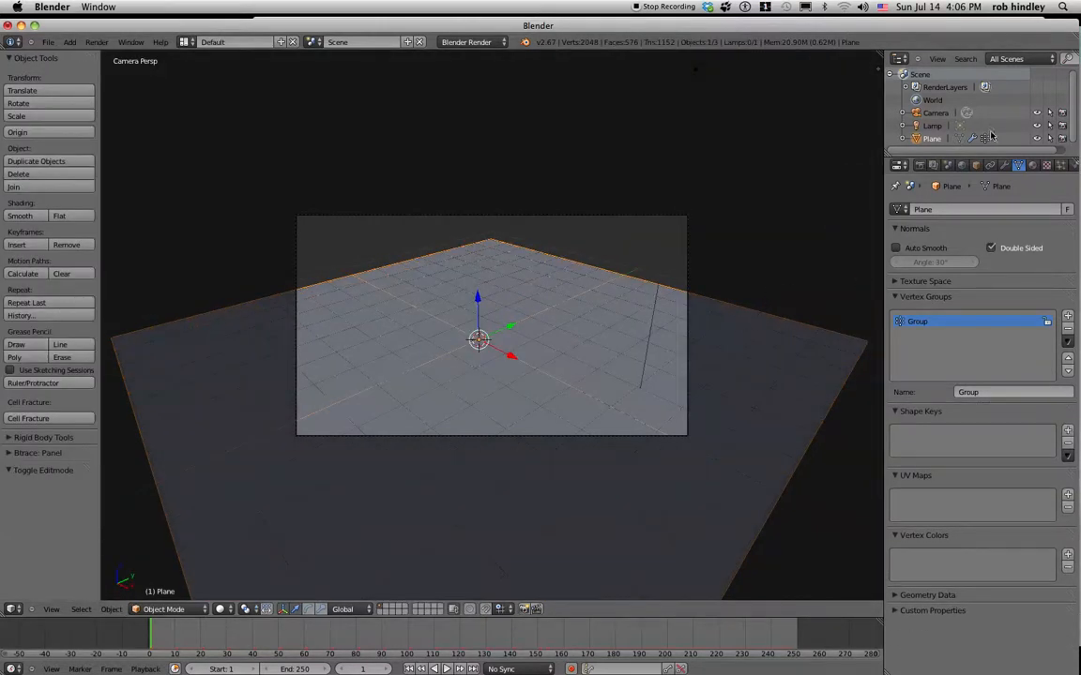
- Set the Explode modifier's vertex group to Group, refresh the modifier data and preview the animation
{"action": "left_click", "coordinate": [1006, 166]}
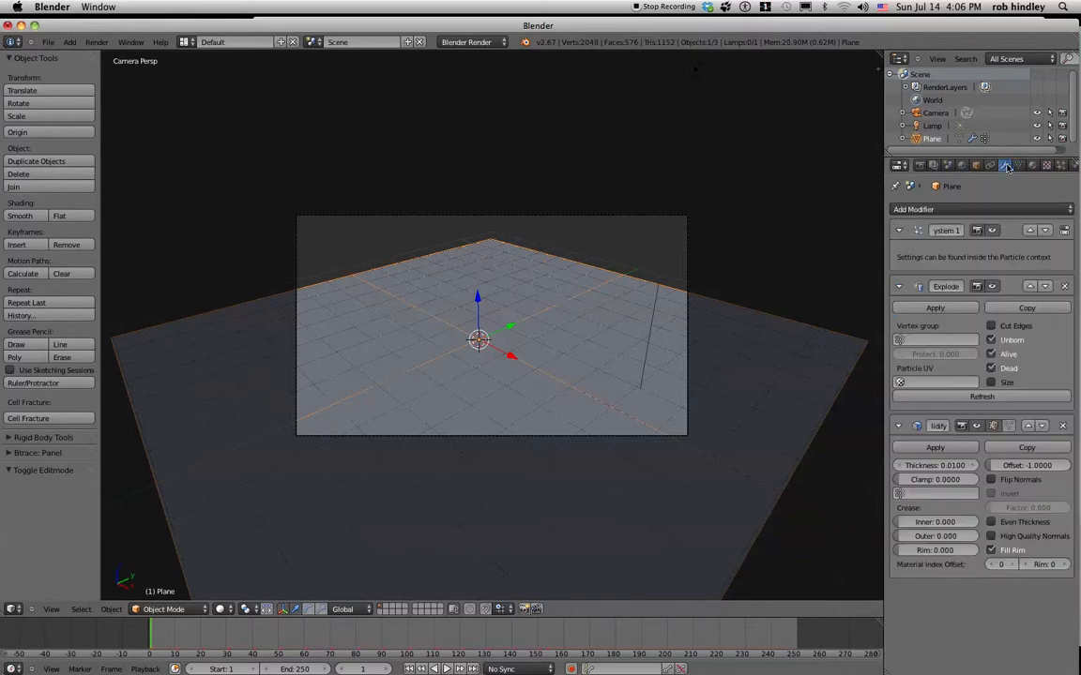
{"action": "left_click", "coordinate": [916, 341]}
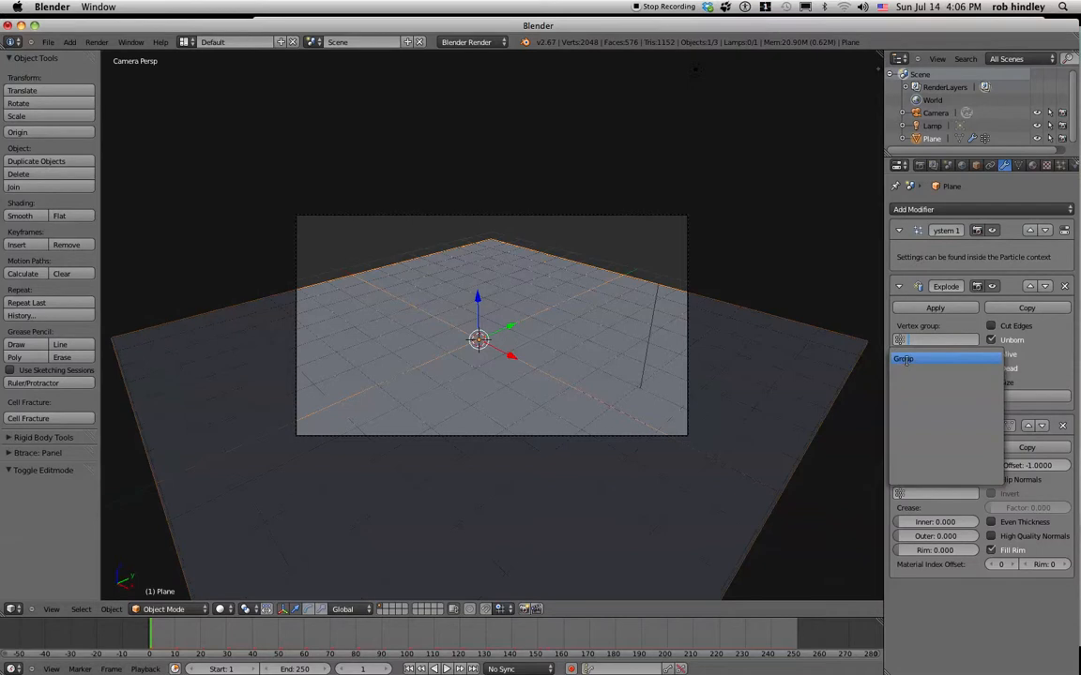
{"action": "left_click", "coordinate": [906, 359]}
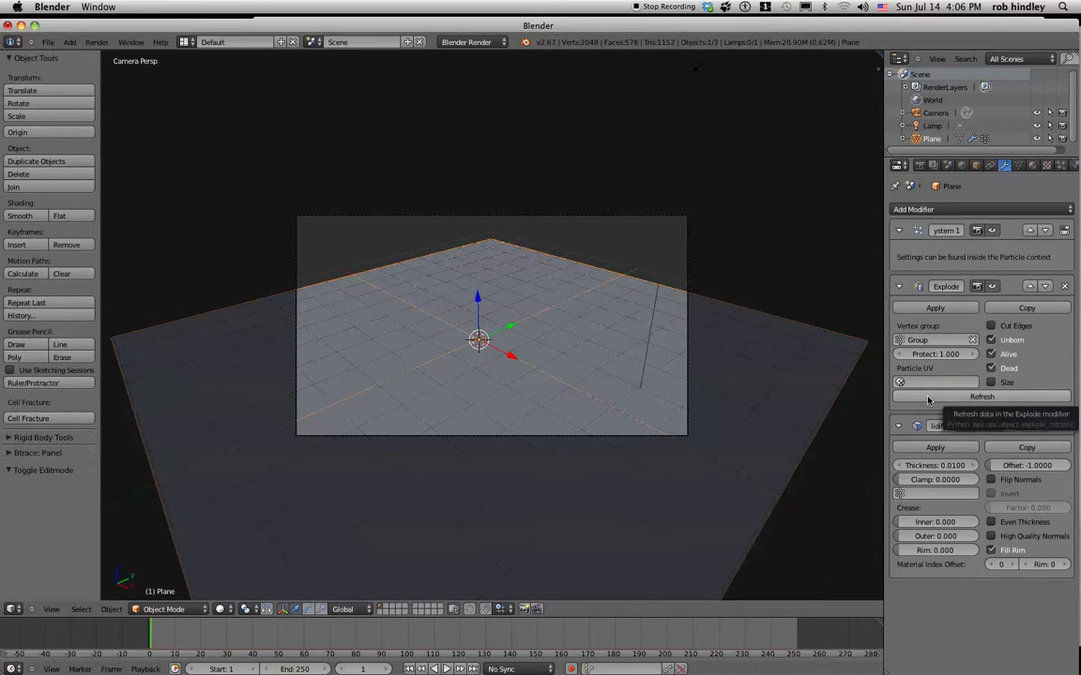
{"action": "left_click", "coordinate": [928, 398]}
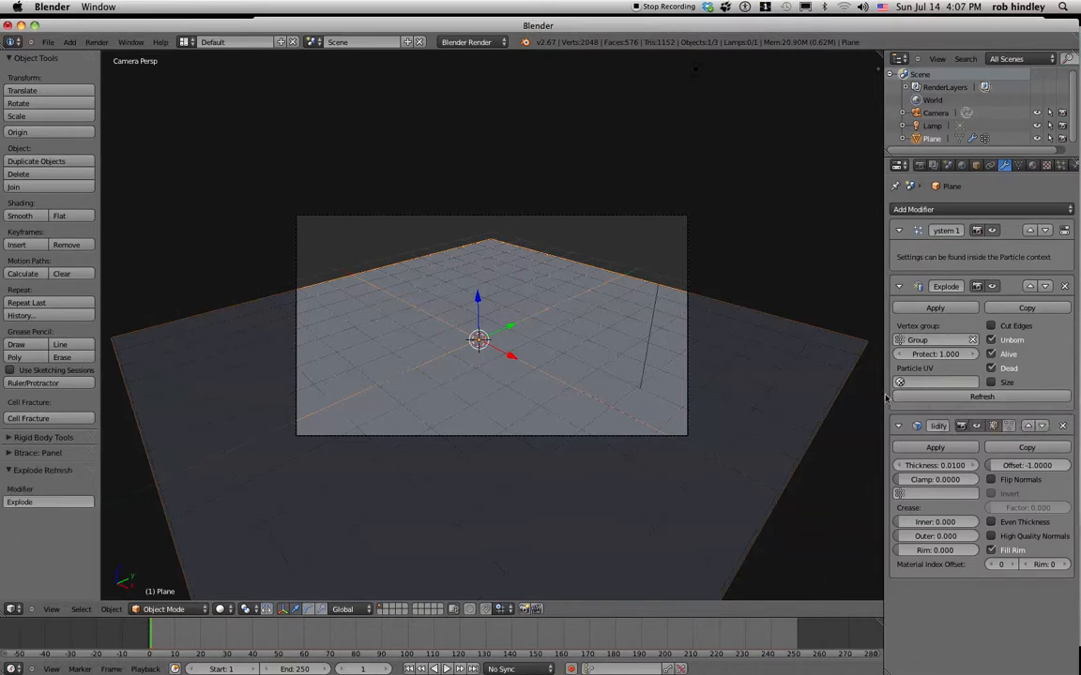
{"action": "left_click", "coordinate": [446, 669]}
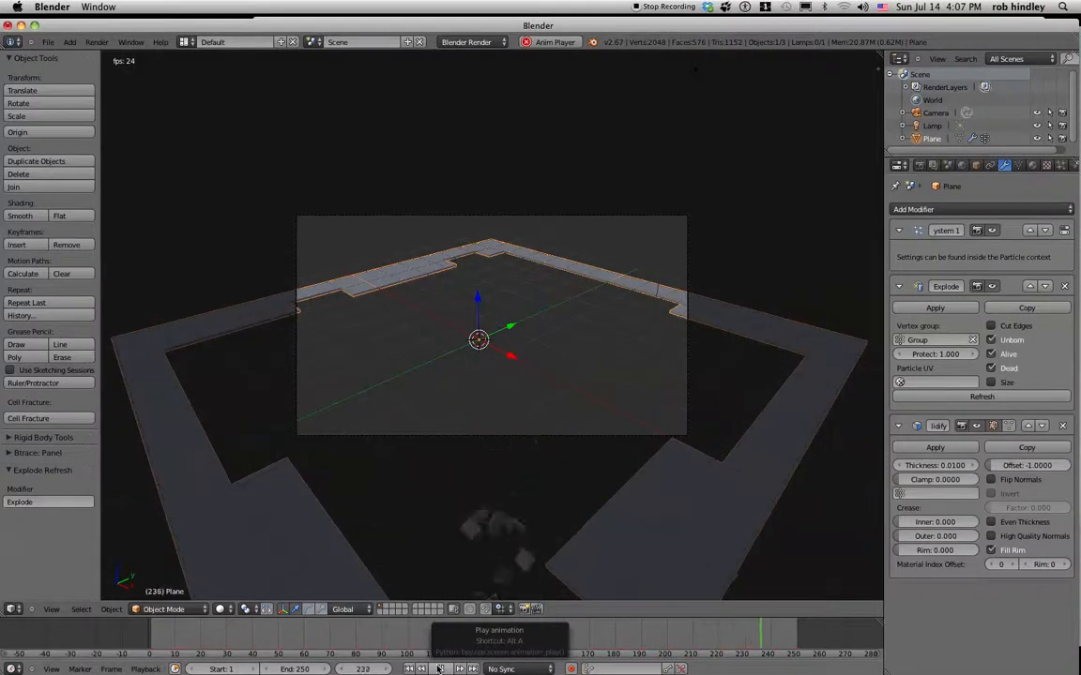
{"action": "left_click", "coordinate": [439, 668]}
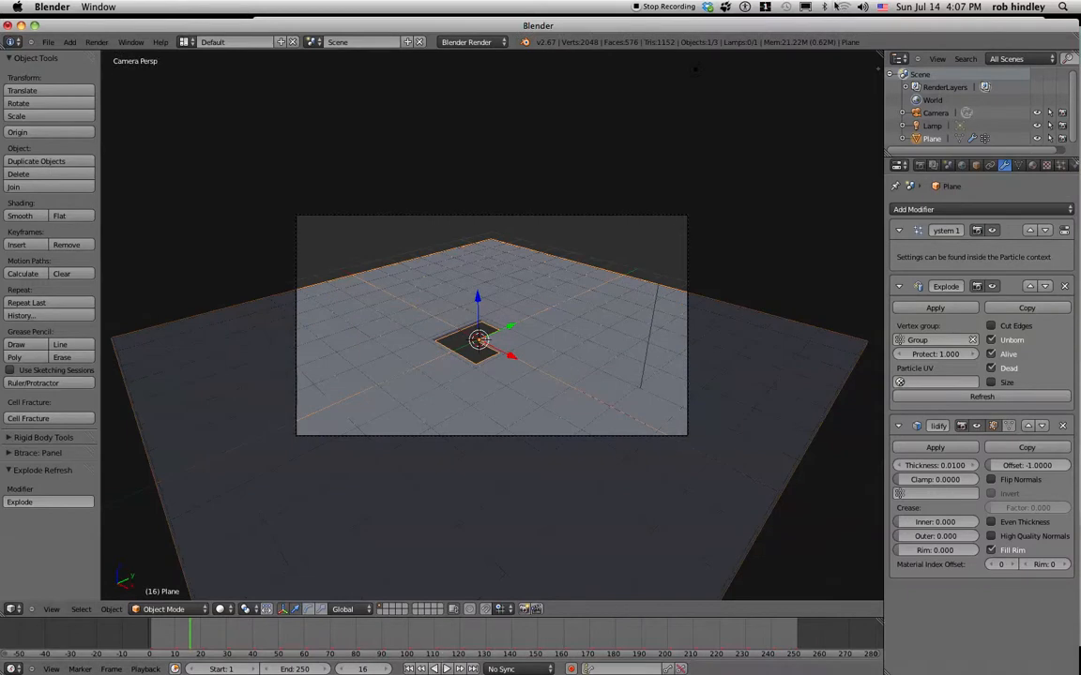